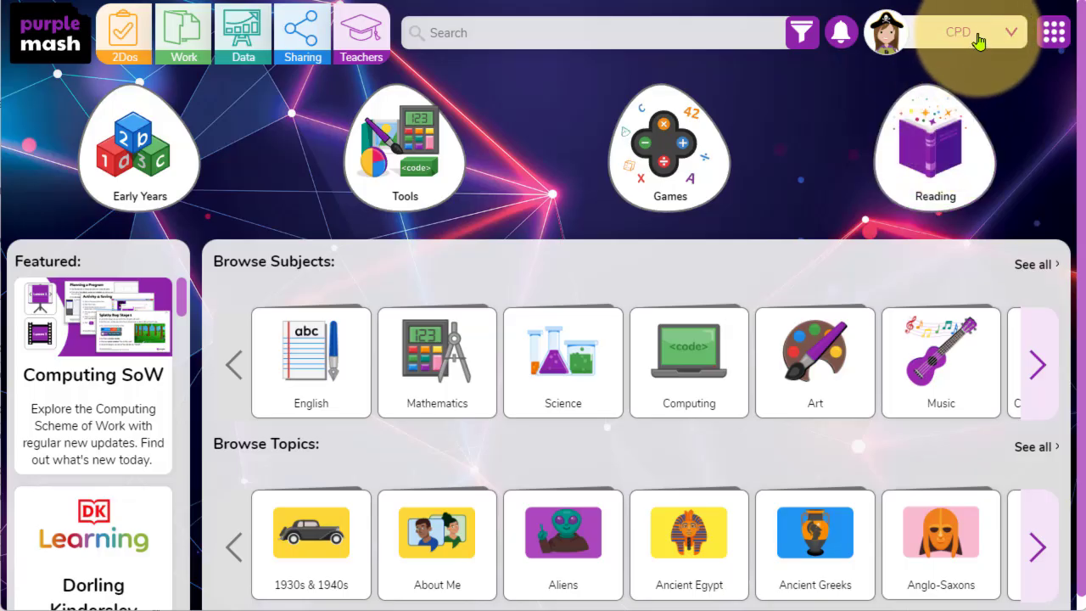
Open the Manage Users tool from the account's admin settings.
left_click(986, 41)
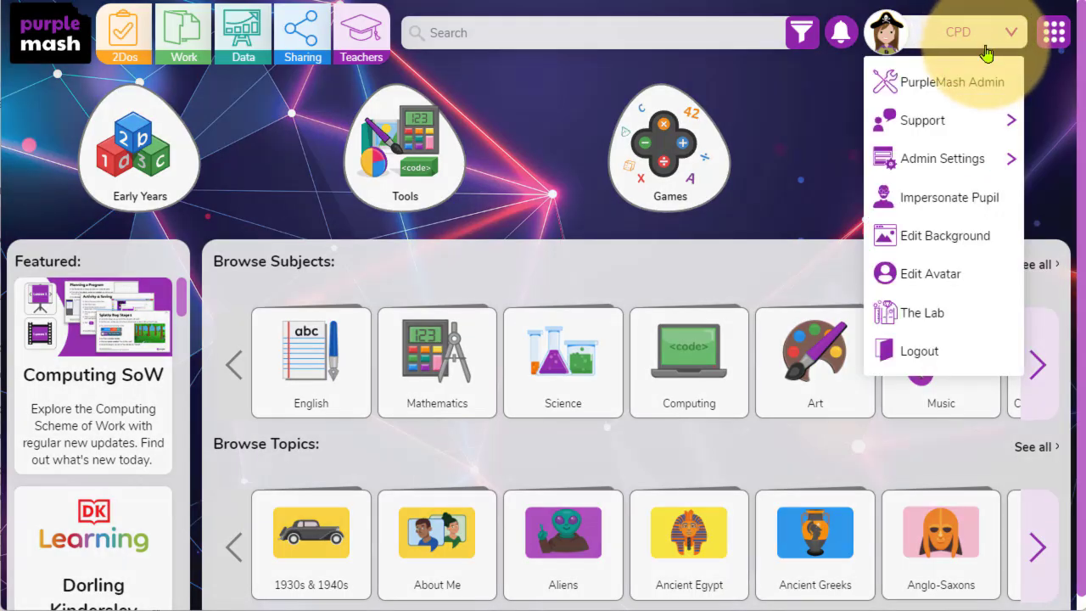
mouse_move(983, 168)
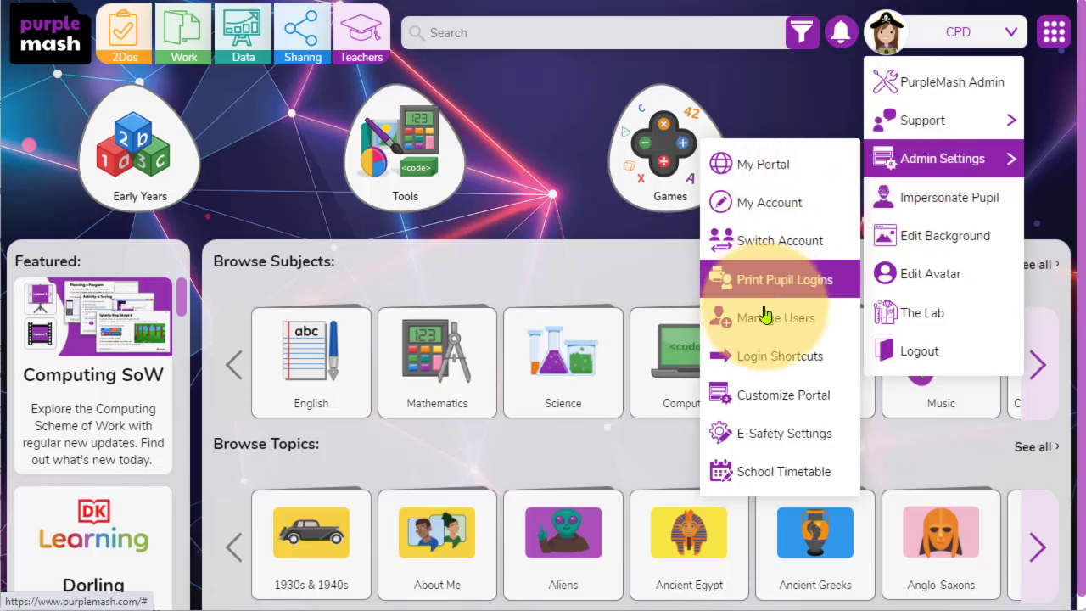
left_click(797, 327)
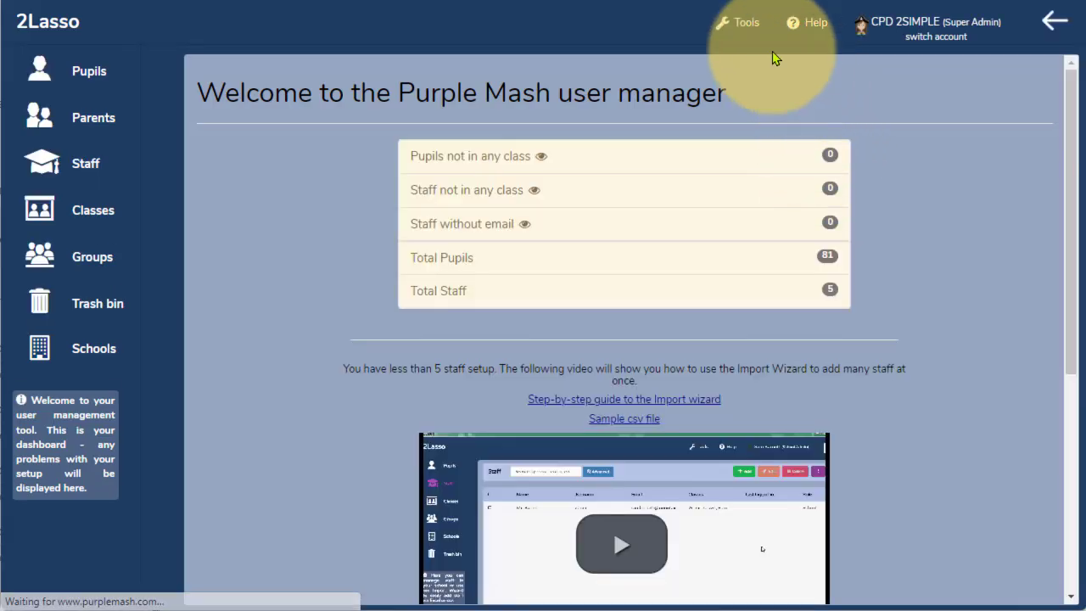
Open the Classes list in the user manager.
left_click(741, 27)
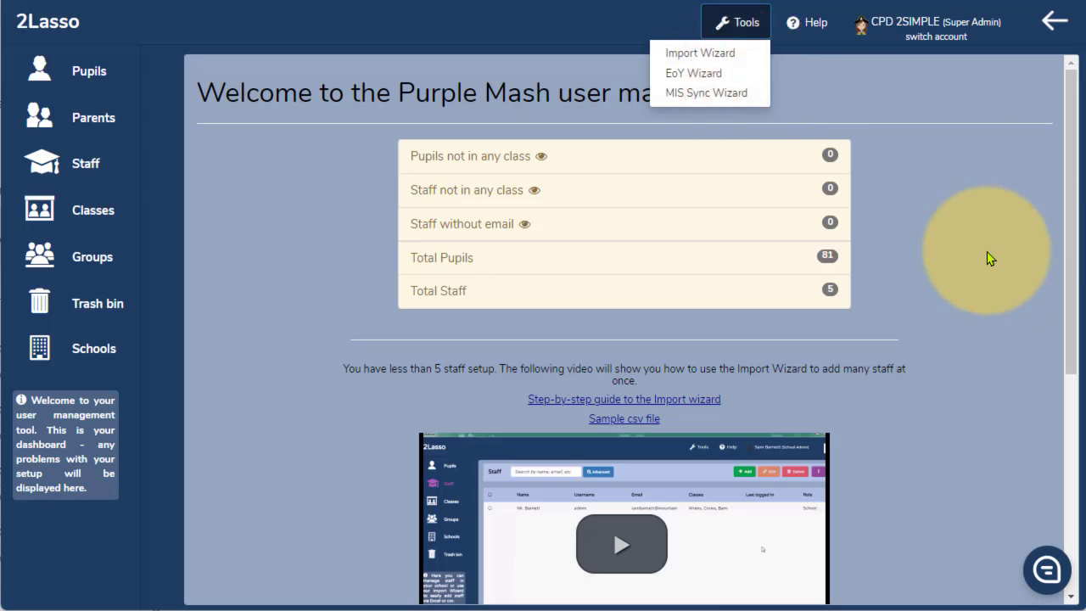
left_click(987, 252)
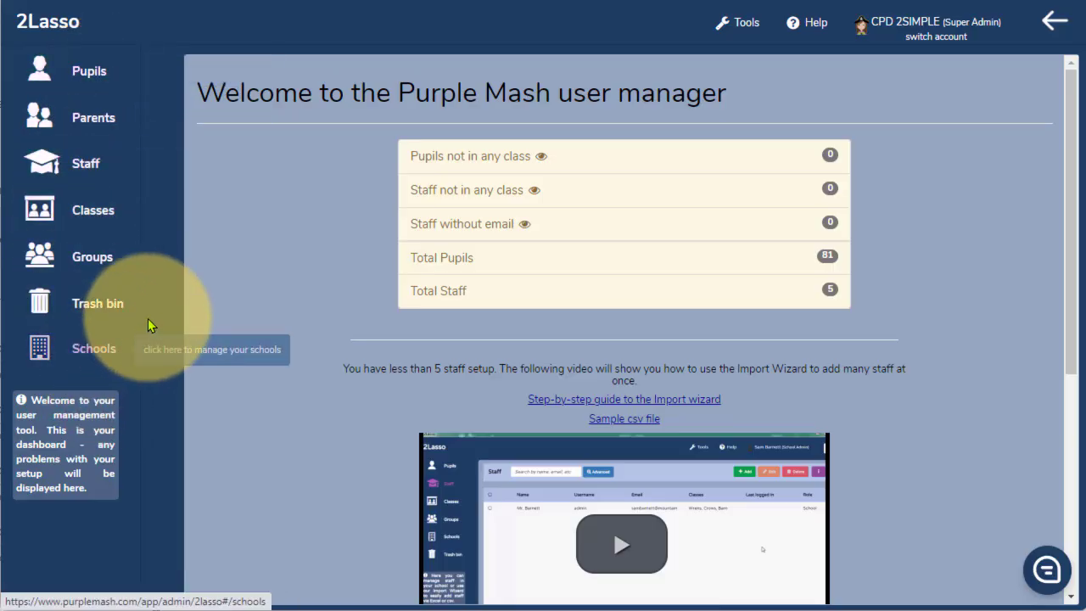
left_click(95, 216)
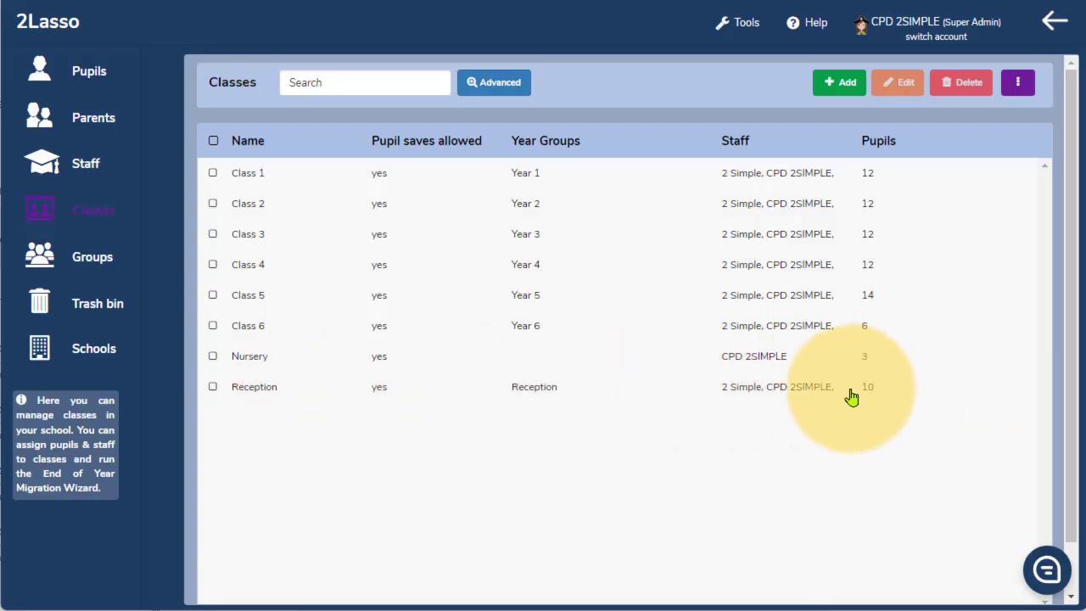
Review the Reception class's name, year group, staff and pupils, leaving it without saving.
left_click(757, 398)
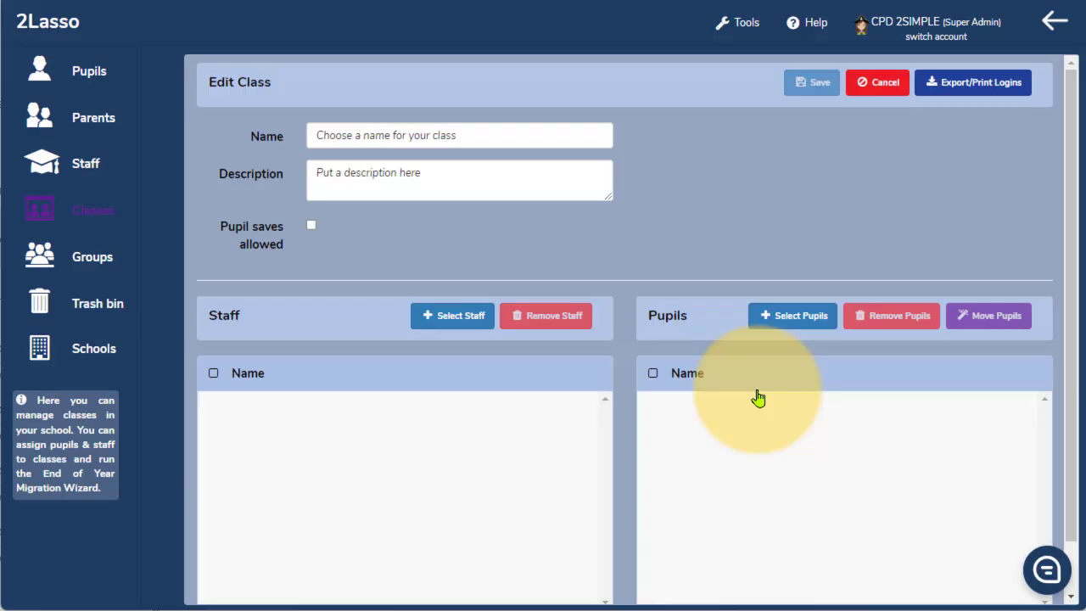
scroll(809, 512, "down", 3)
scroll(728, 543, "up", 2)
scroll(727, 543, "up", 1)
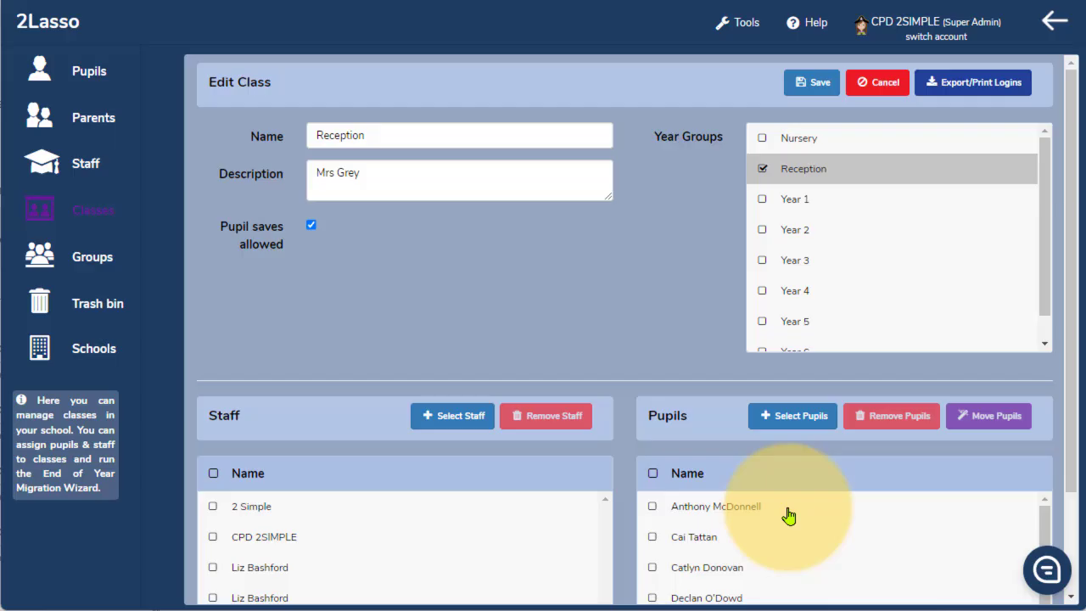
left_click(888, 81)
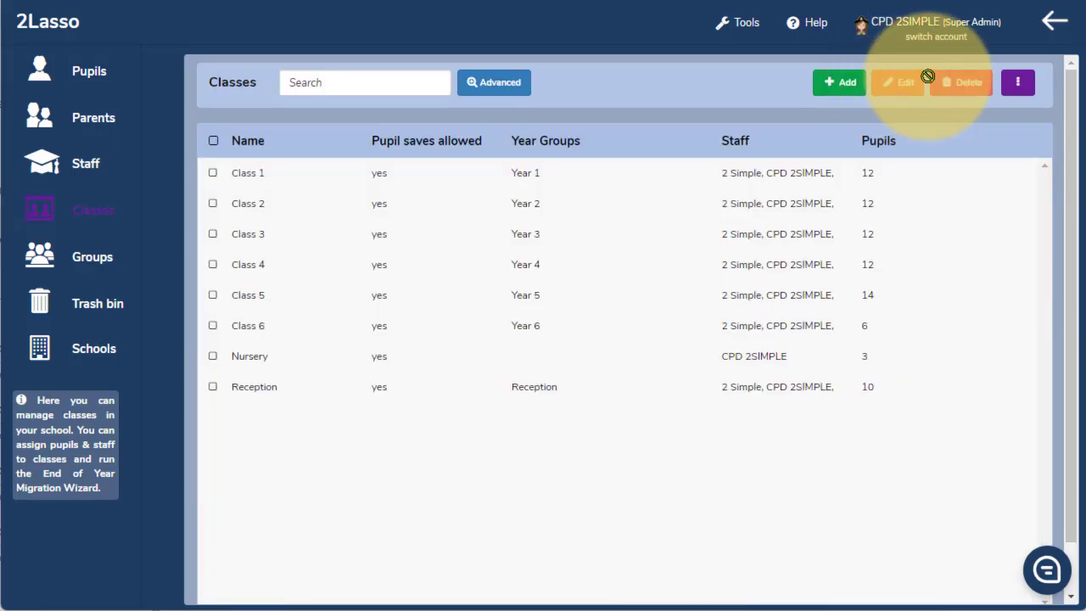
Return to the Purple Mash home page and open the Early Years area.
left_click(1052, 23)
left_click(613, 329)
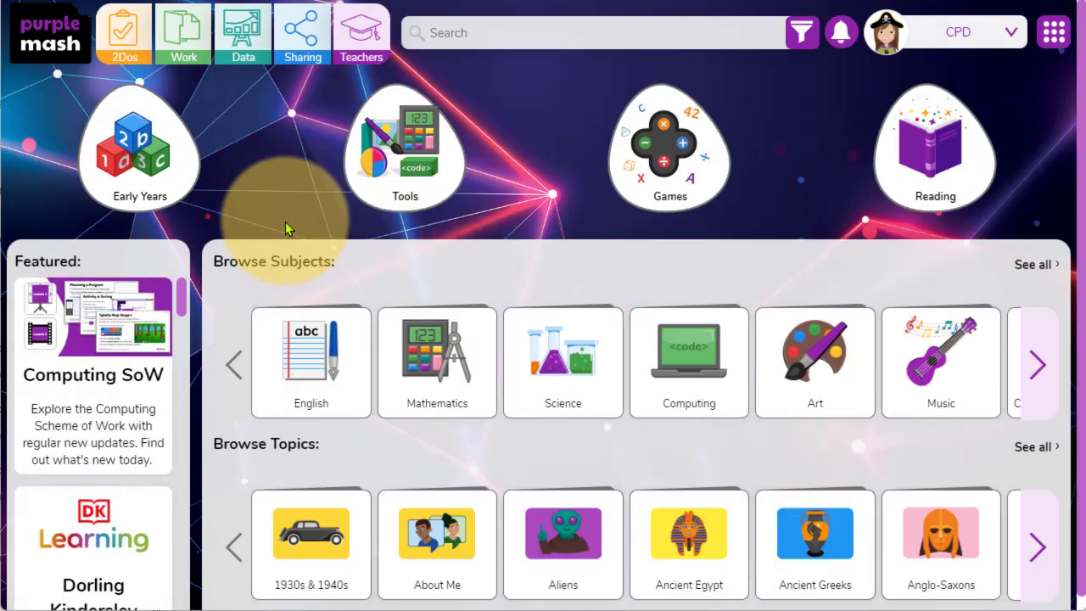
left_click(140, 140)
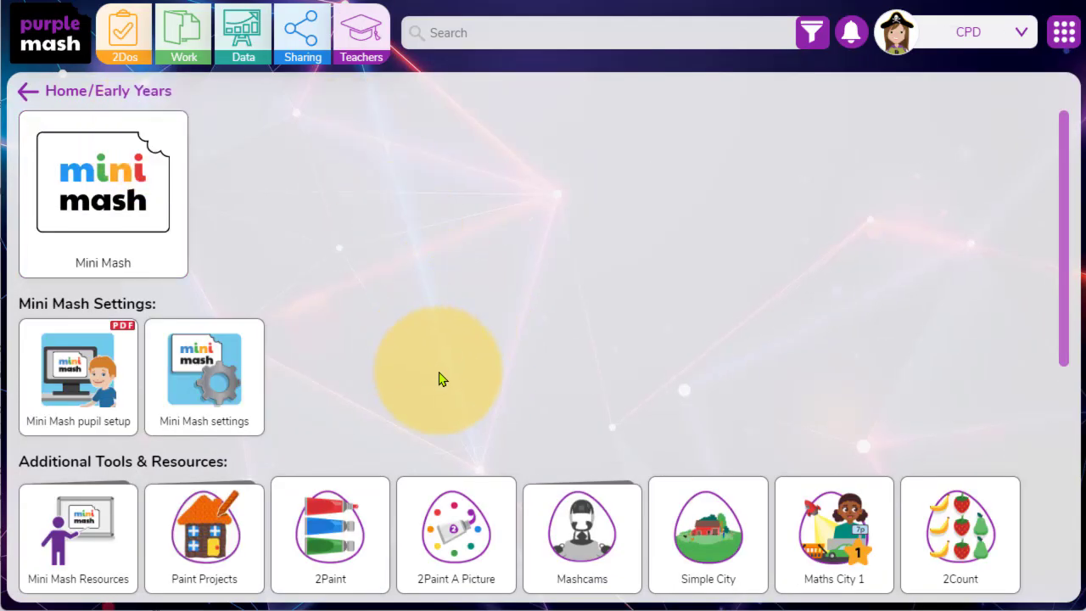
Open Mini Mash settings and select the Reception class.
left_click(207, 385)
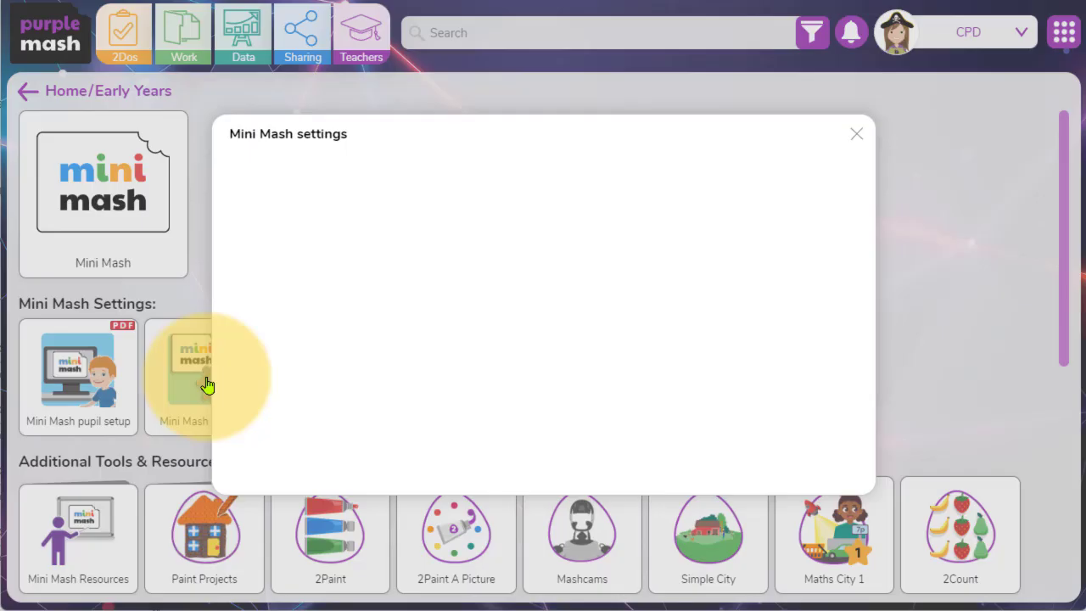
left_click(268, 245)
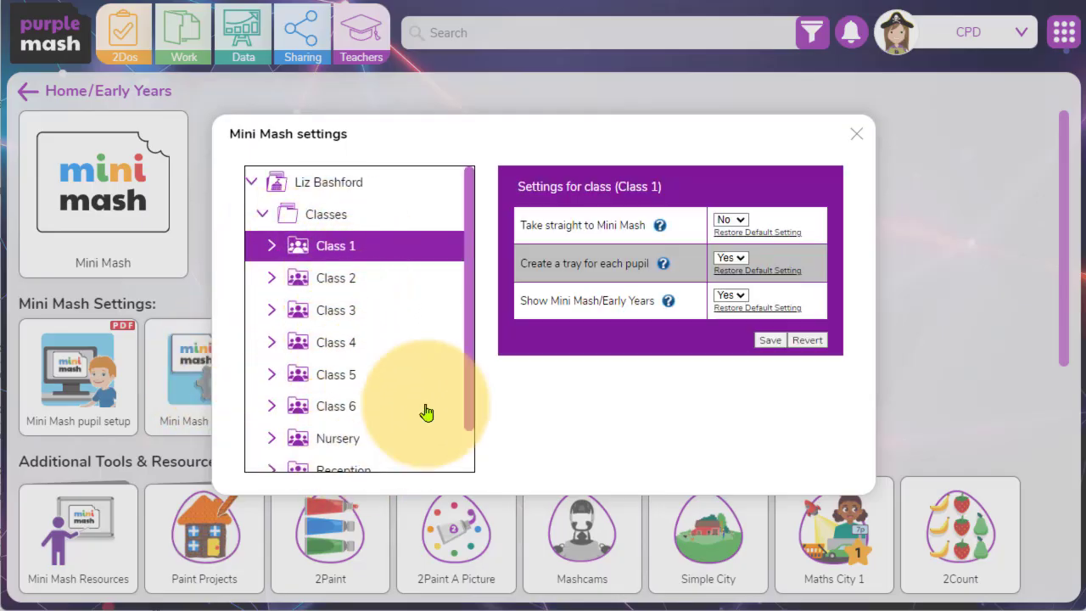
left_click_drag(471, 294, 471, 341)
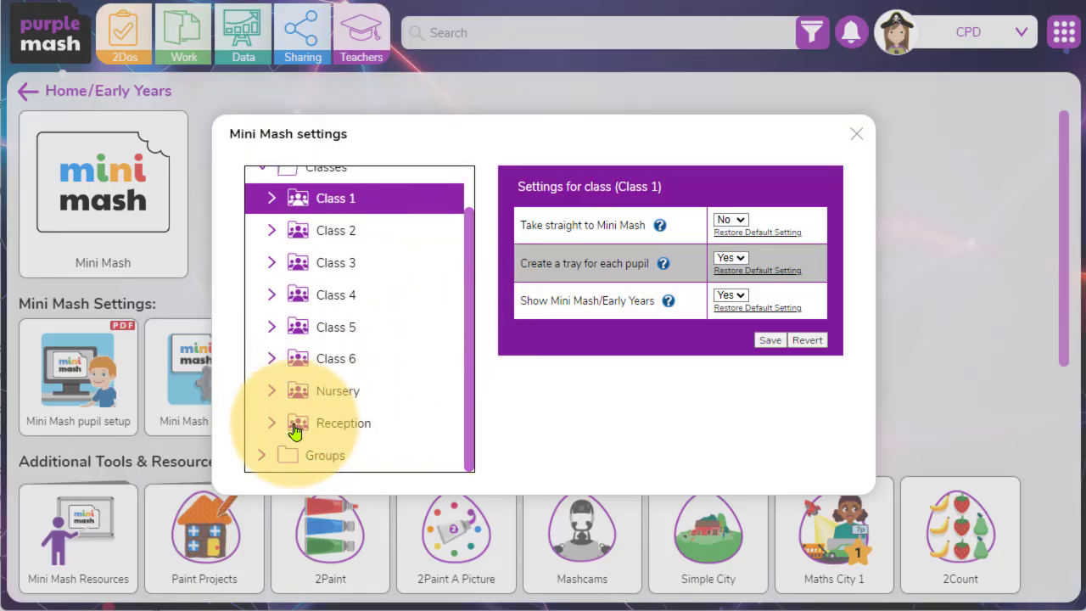
left_click(346, 432)
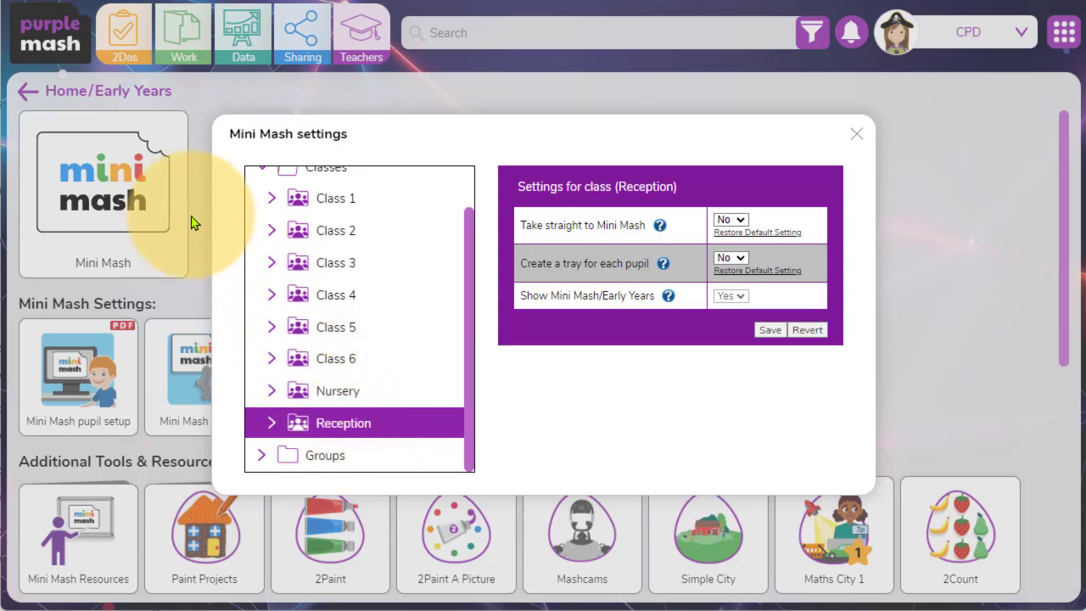
Browse Class 4's pupil-level settings and return to the Reception class settings.
left_click(271, 297)
left_click(302, 359)
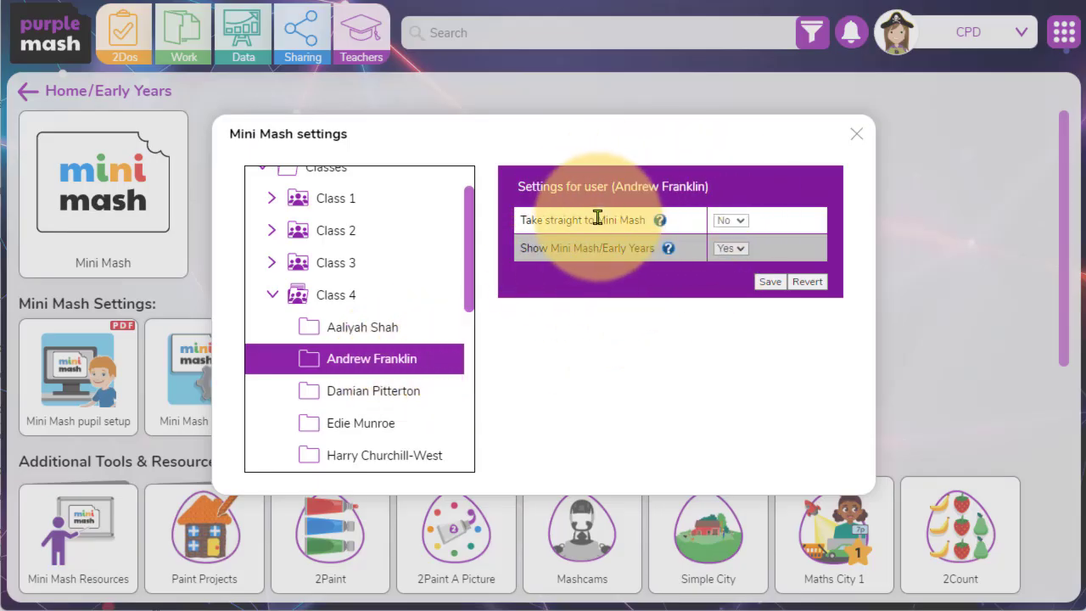
left_click(272, 295)
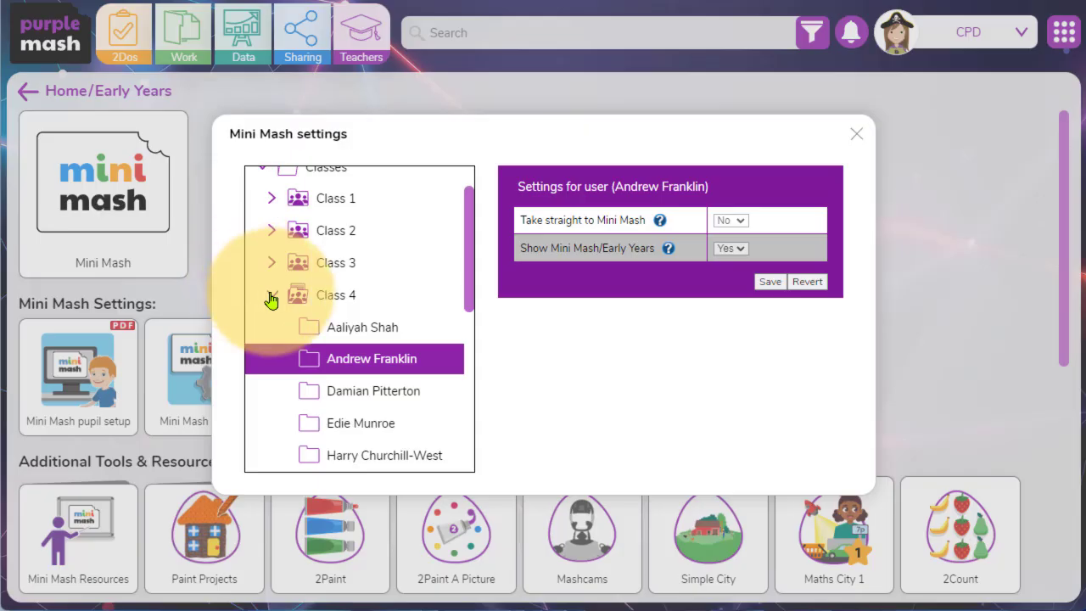
left_click(272, 297)
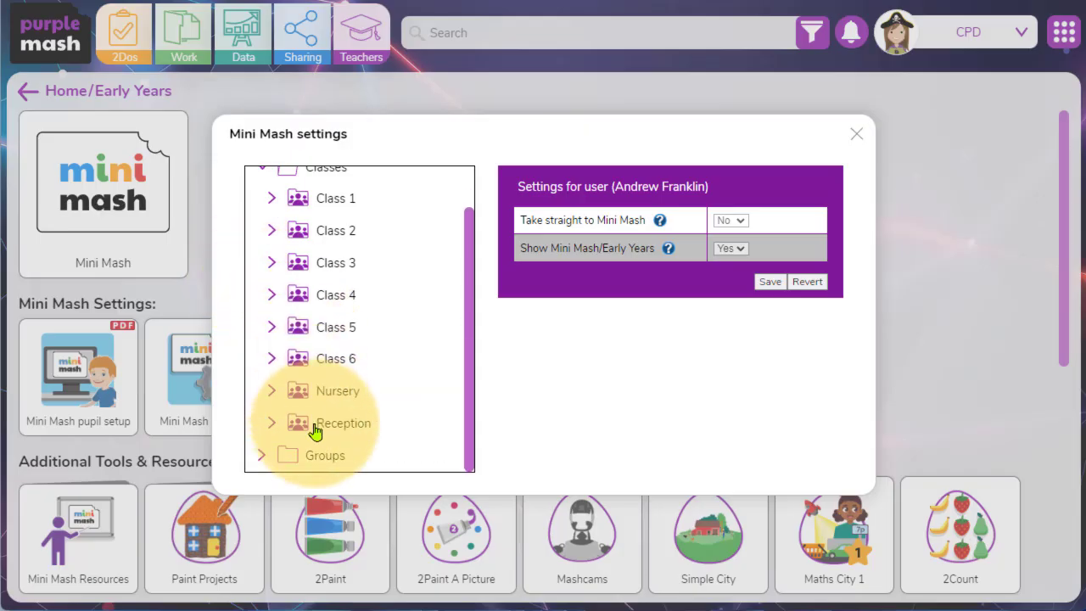
left_click(361, 429)
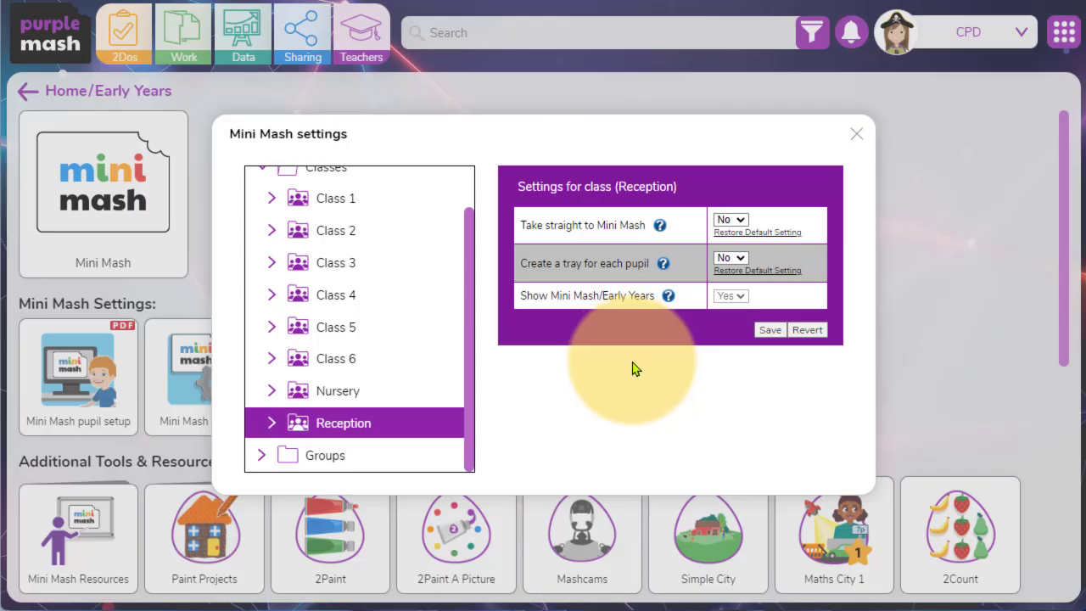
Set Take straight to Mini Mash to Yes for the Reception class and save.
left_click_drag(519, 226, 653, 227)
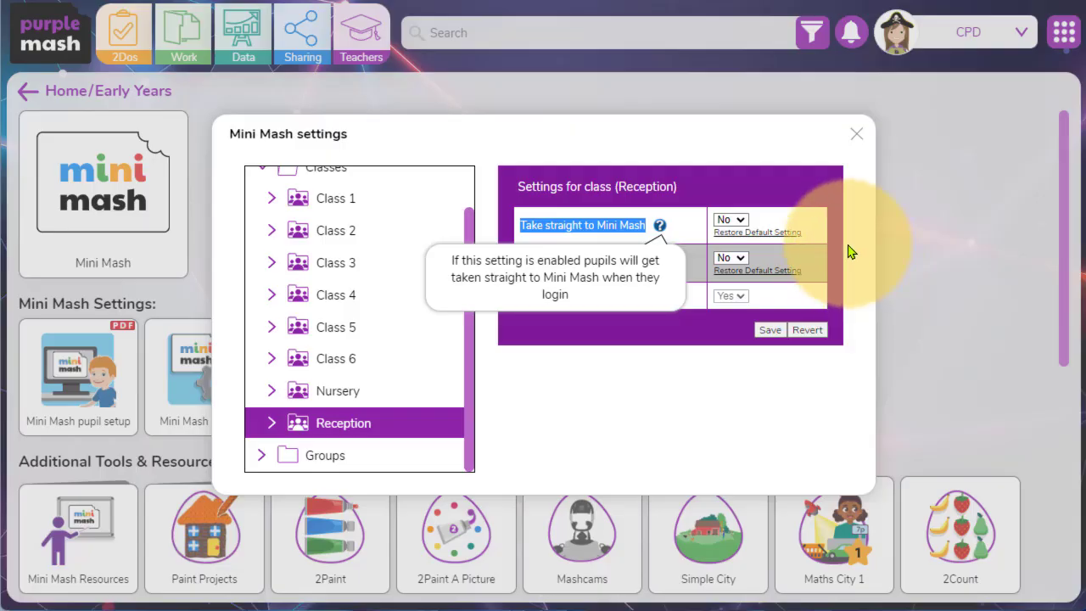
left_click(732, 220)
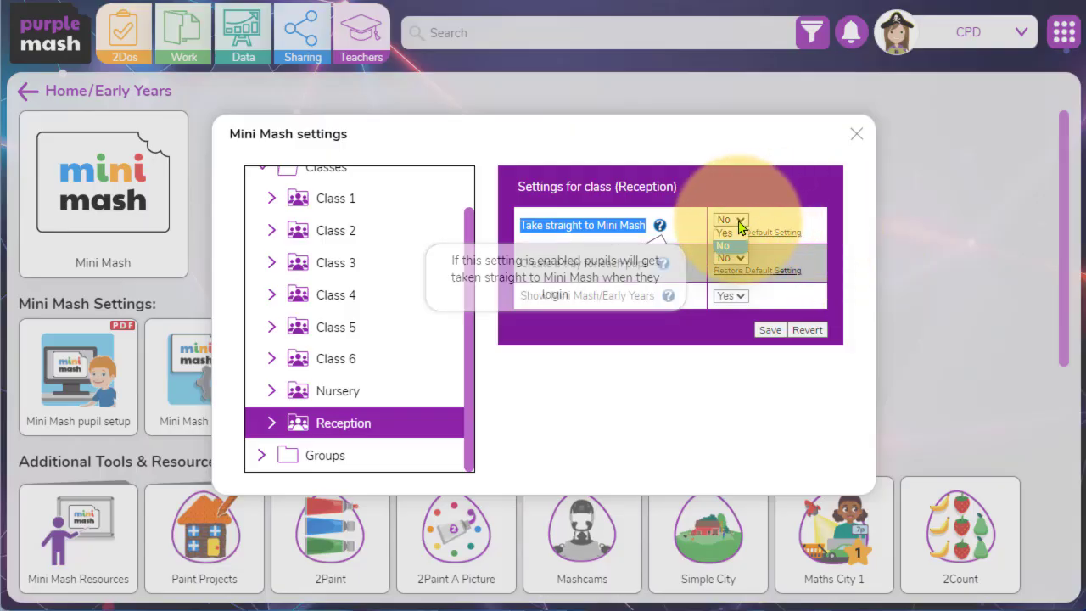
left_click(735, 233)
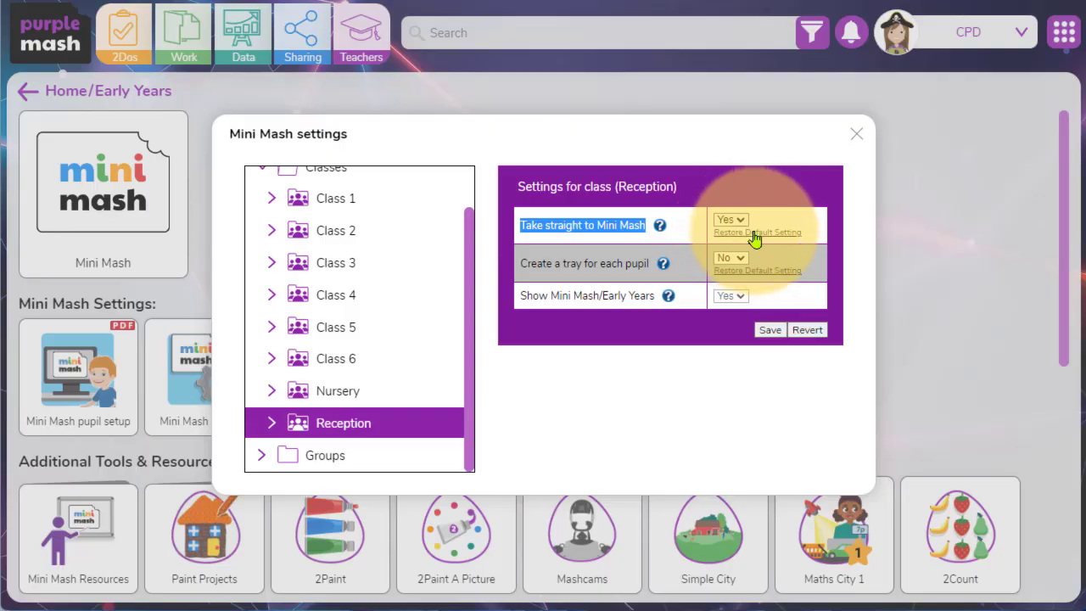
left_click(774, 330)
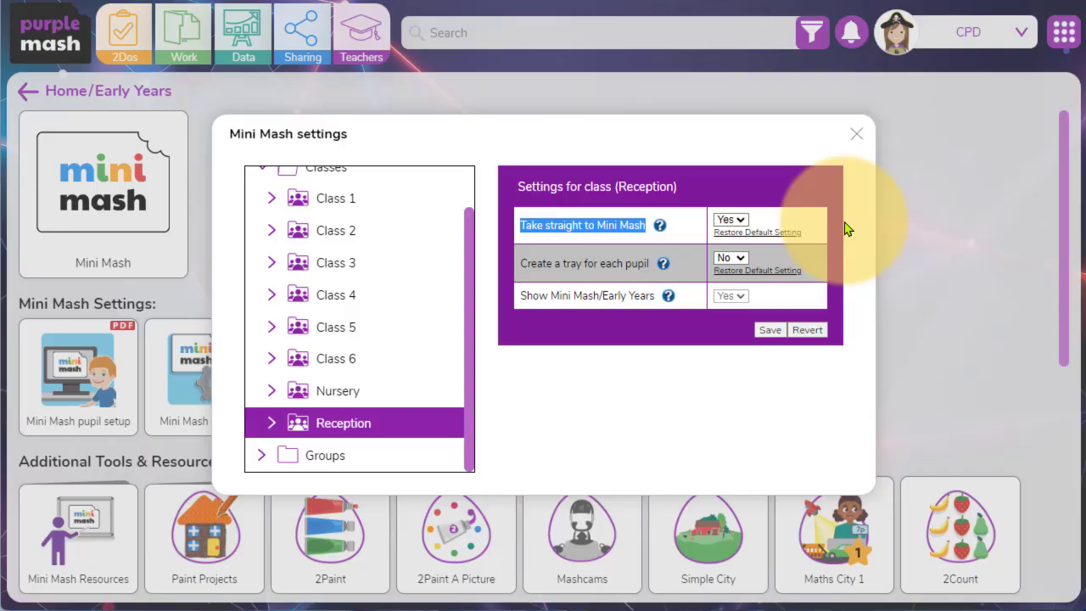
Set Create a tray for each pupil to Yes for the Reception class and save the settings.
left_click(521, 265)
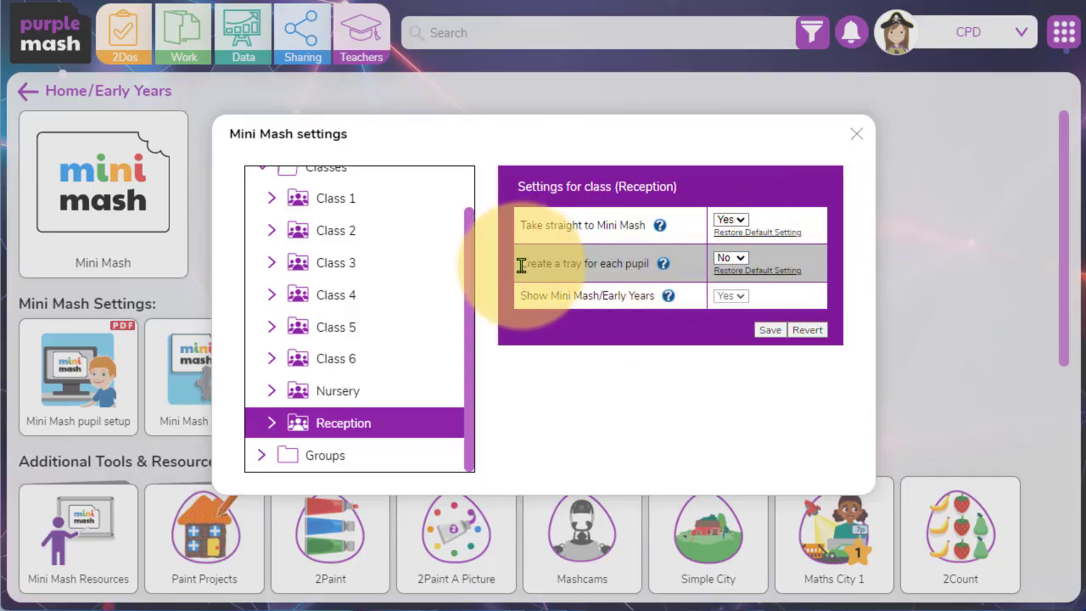
left_click_drag(520, 265, 640, 263)
left_click(653, 268)
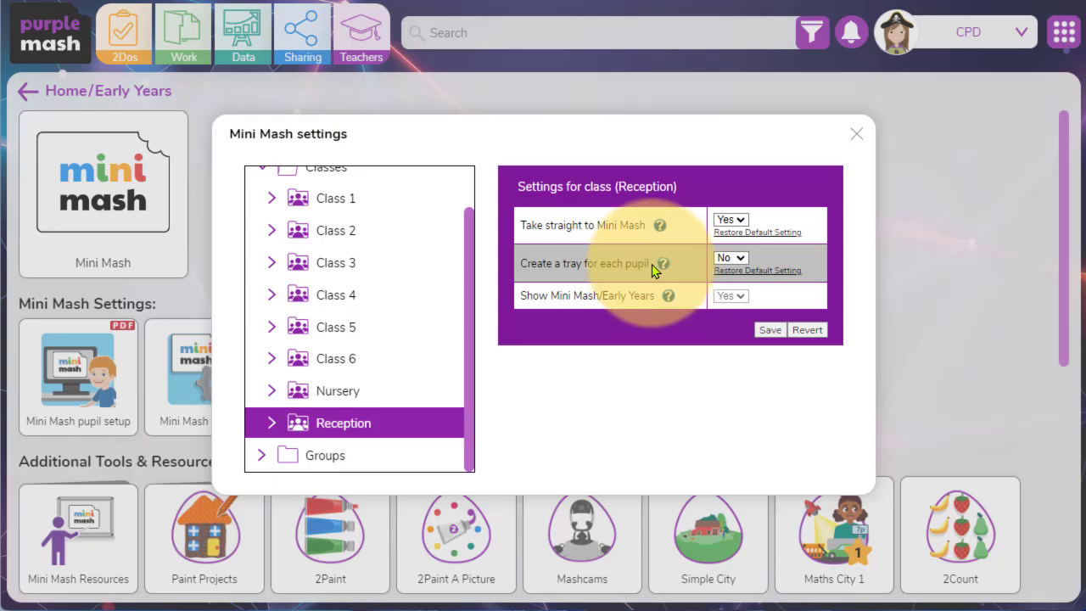
triple_click(652, 268)
mouse_move(663, 265)
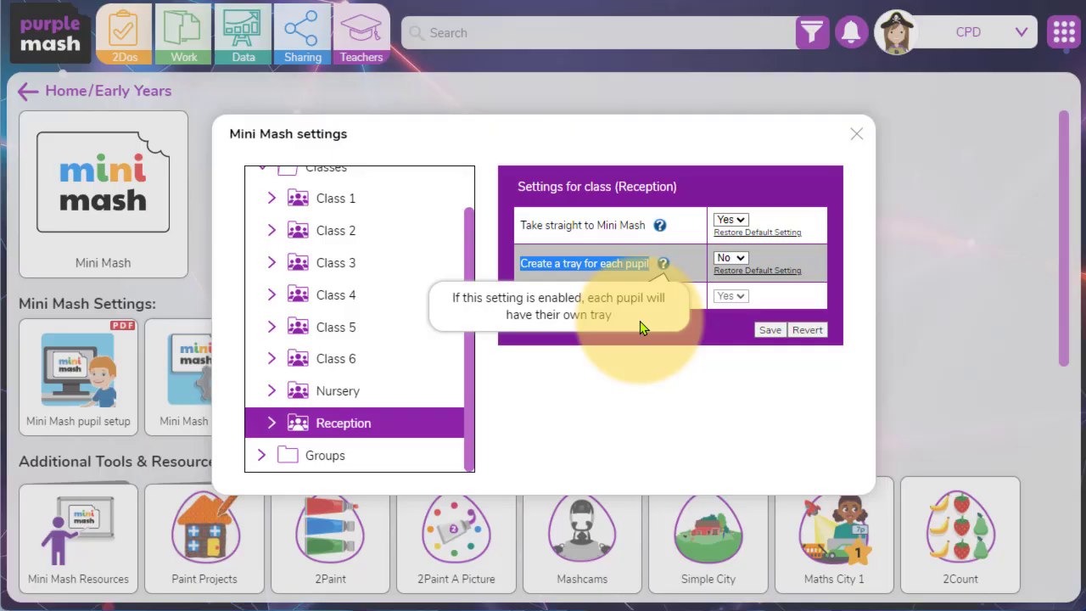
left_click(740, 261)
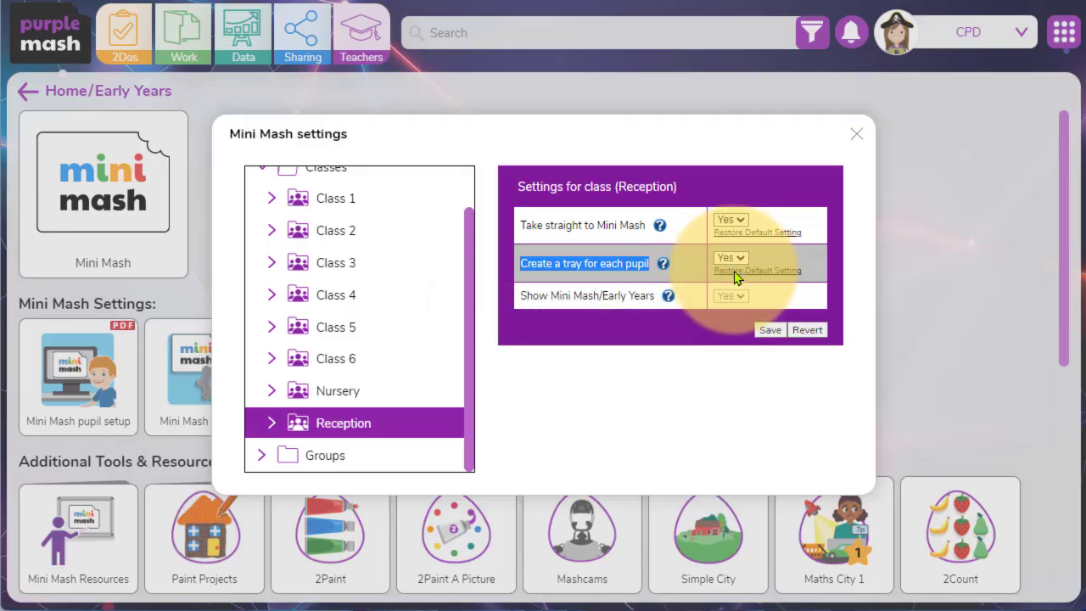
left_click(771, 333)
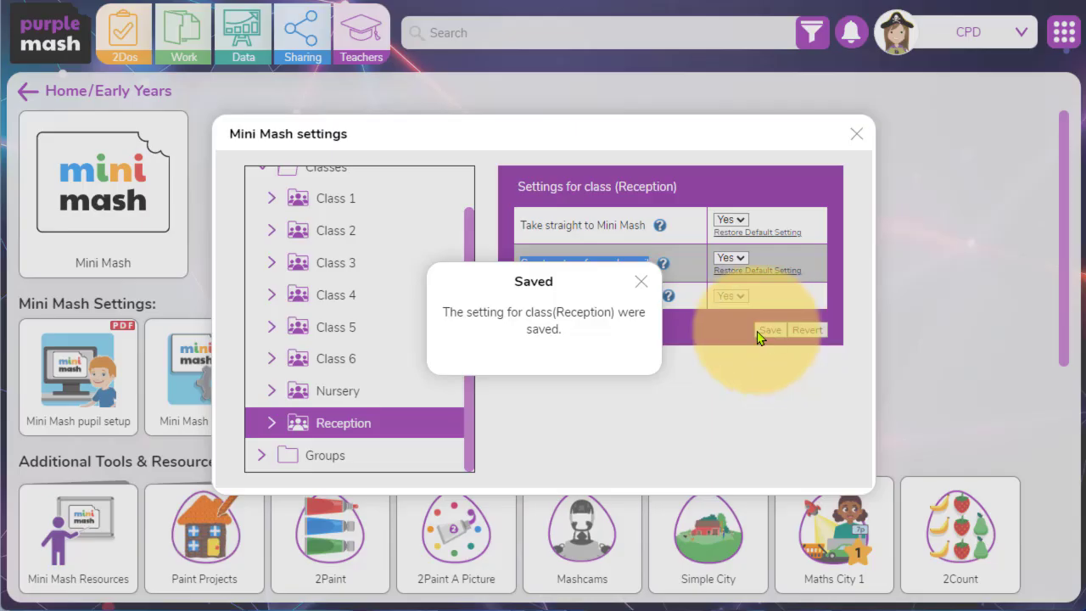
left_click(642, 282)
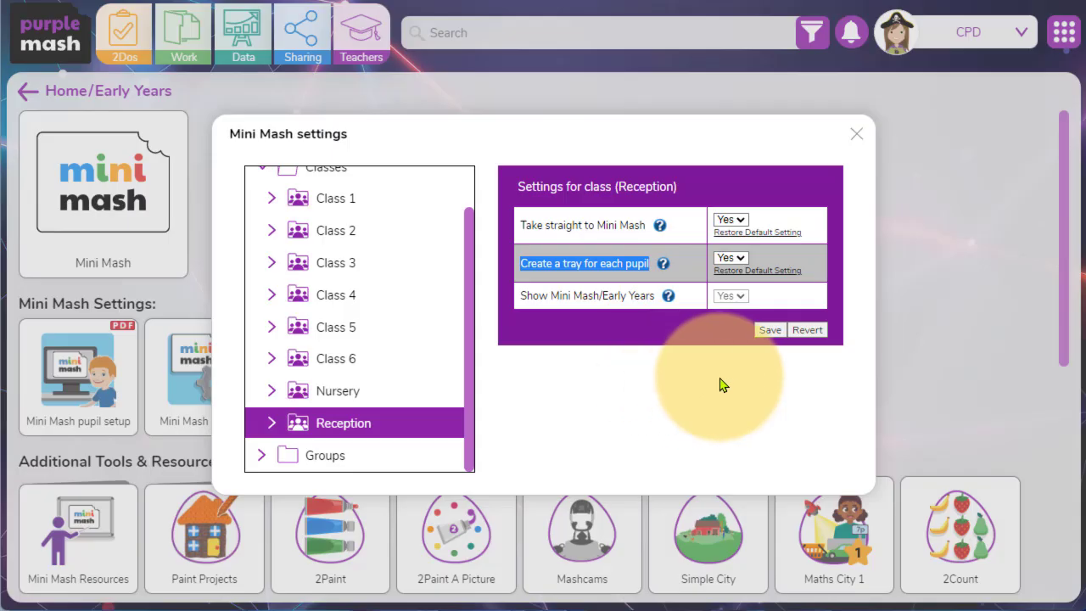
left_click(769, 330)
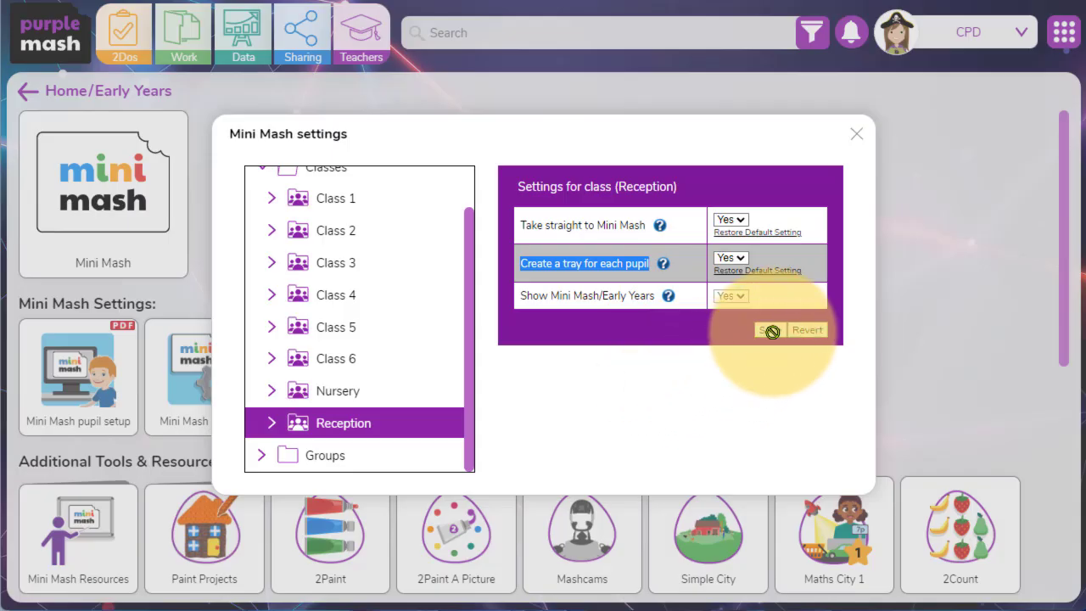
Close the settings, open Mini Mash and go to the Reception pupils' trays.
left_click(856, 122)
left_click(93, 183)
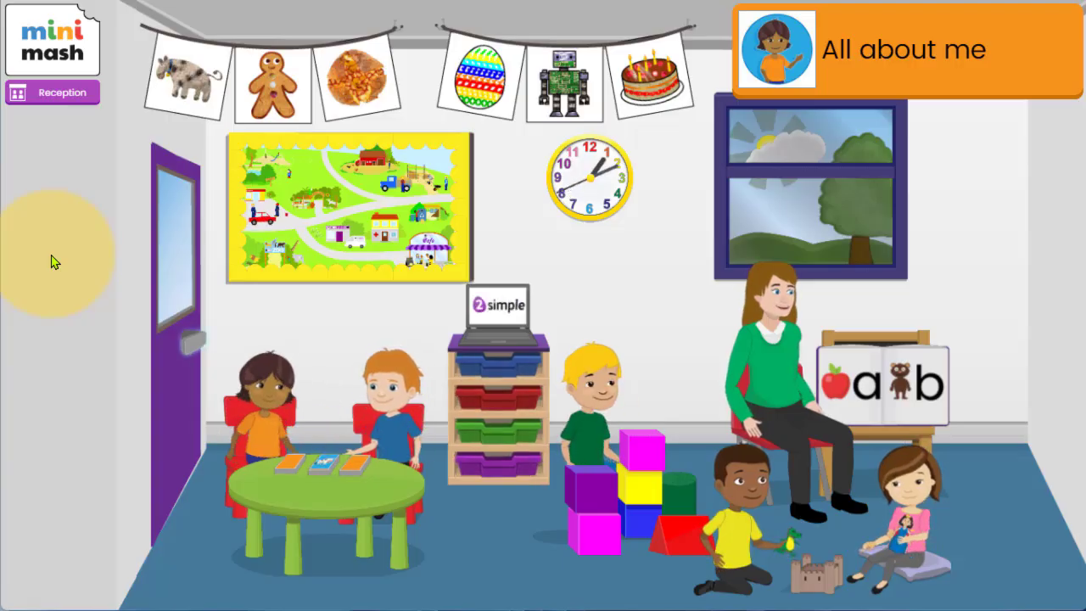
left_click(501, 352)
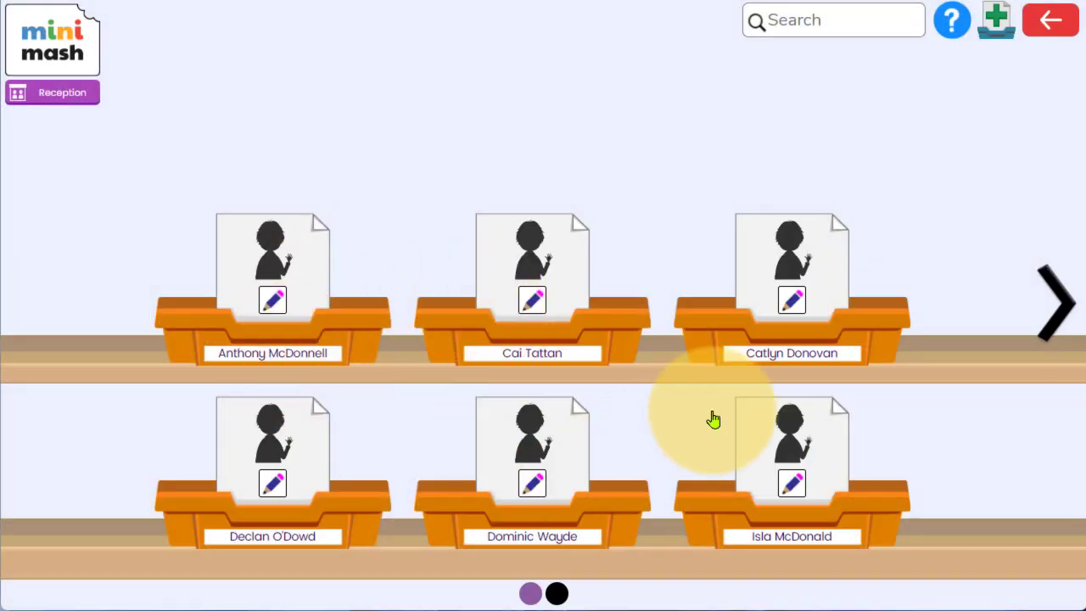
Browse both pages of pupil trays and open the first pupil's tray for editing.
left_click(1051, 302)
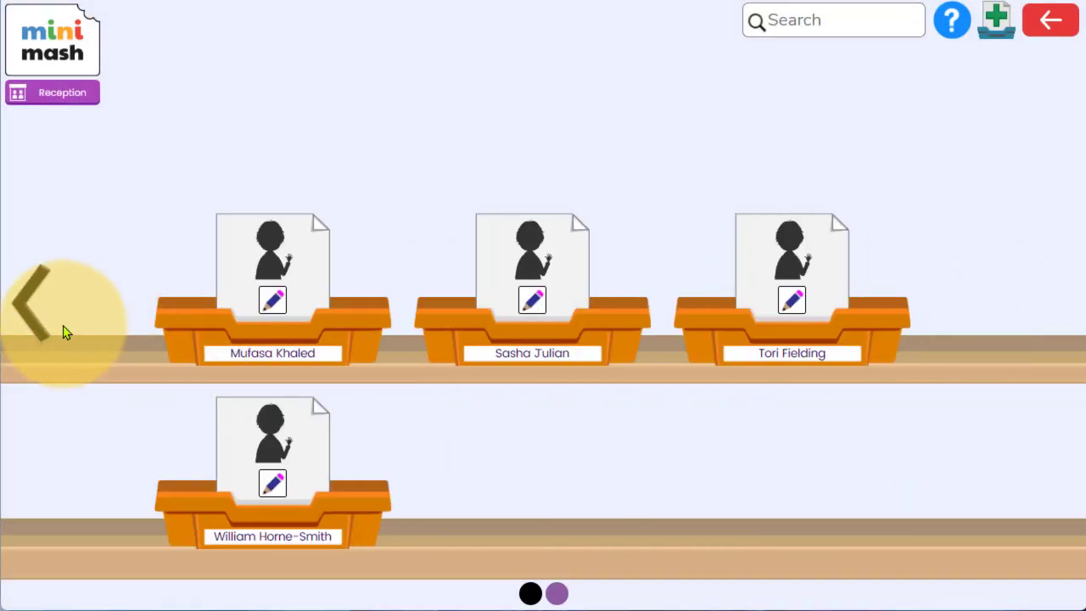
left_click(38, 325)
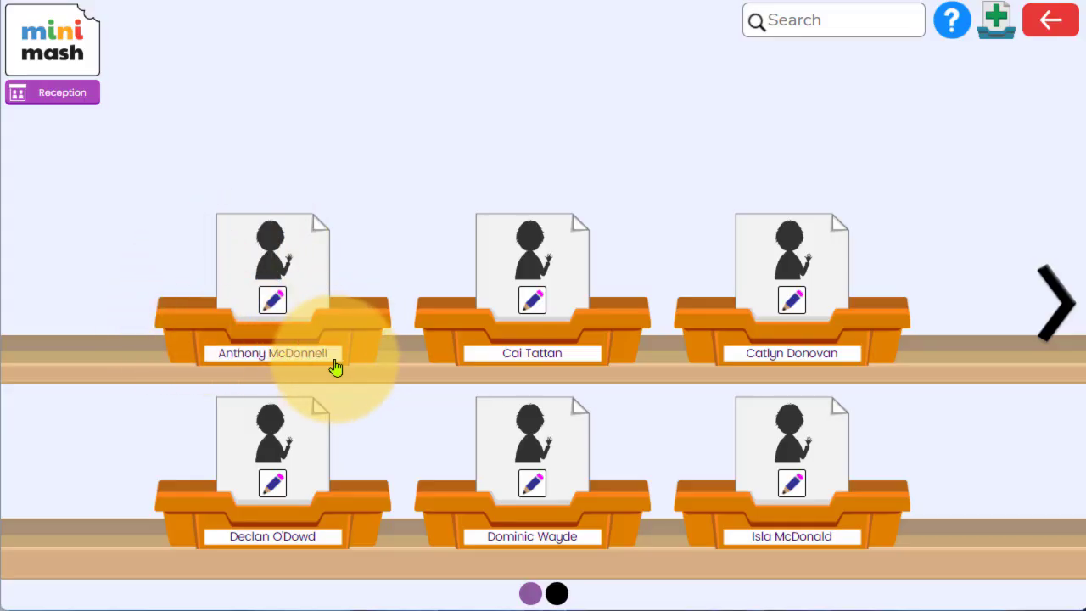
left_click(273, 302)
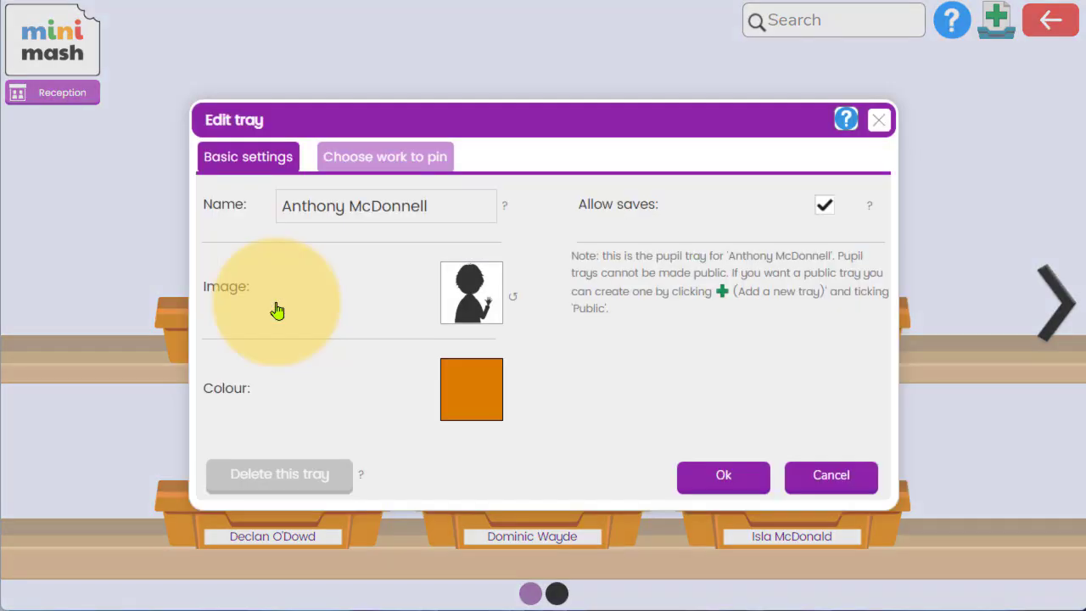
Replace the tray image with the Kids-Boys-Girls-in-Schools-8 photo uploaded from the computer's Pictures folder.
left_click(475, 291)
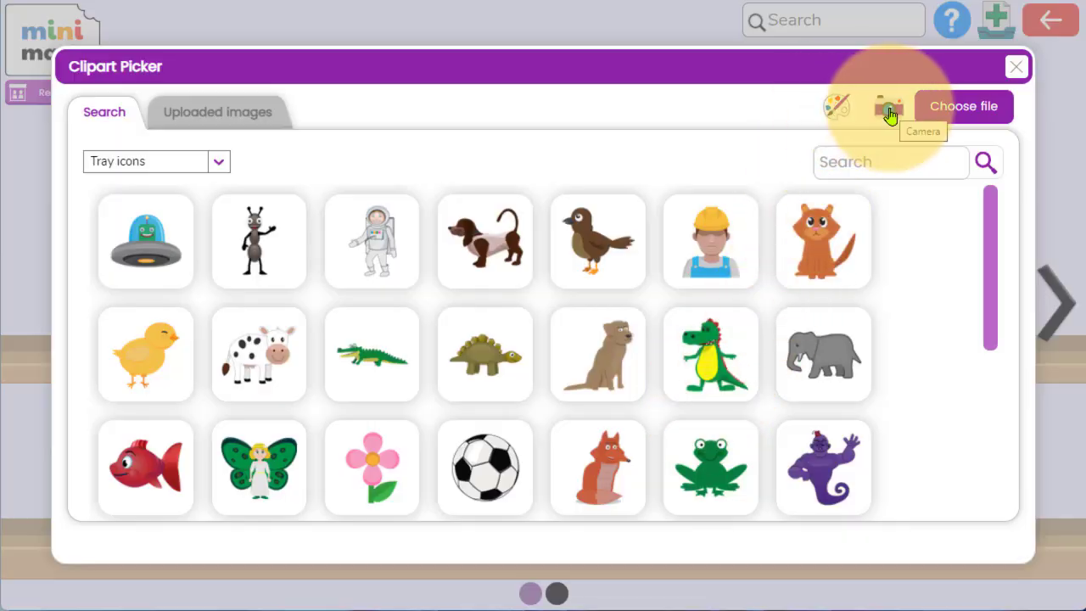
left_click(945, 123)
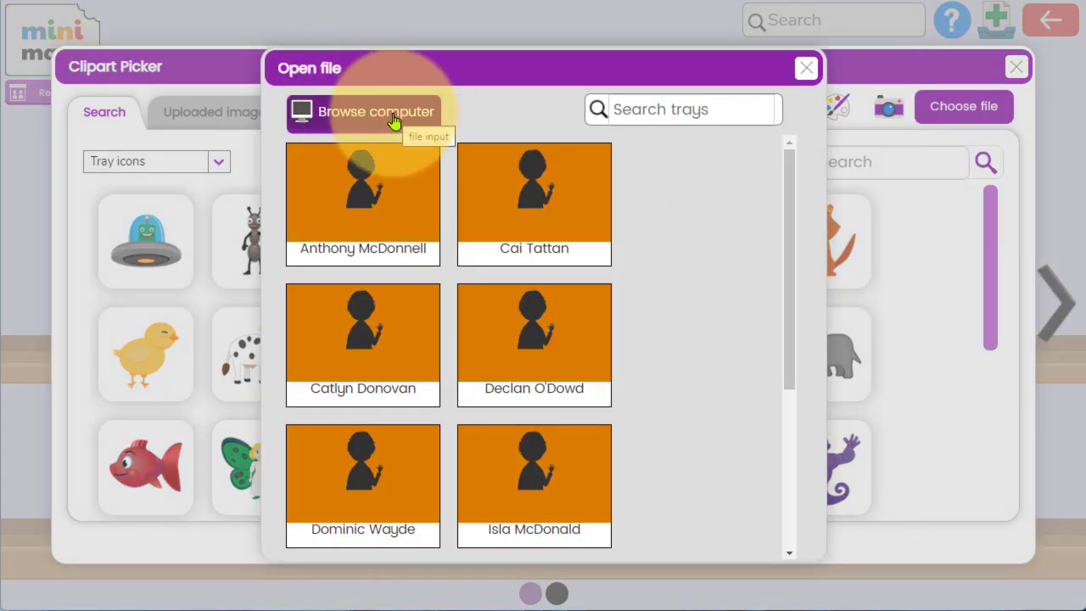
left_click(395, 123)
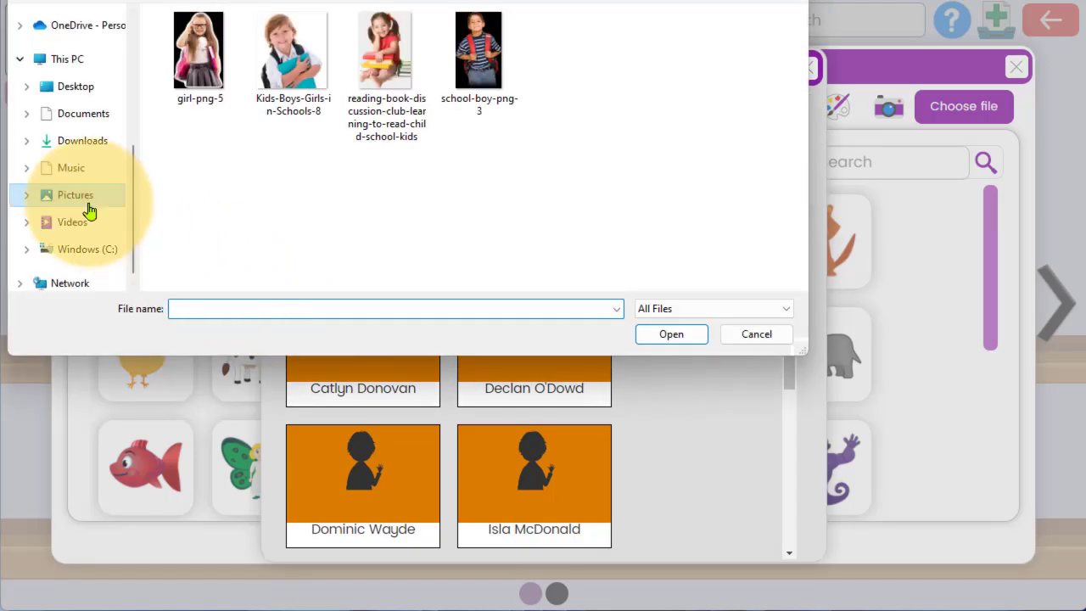
left_click(289, 59)
left_click(654, 334)
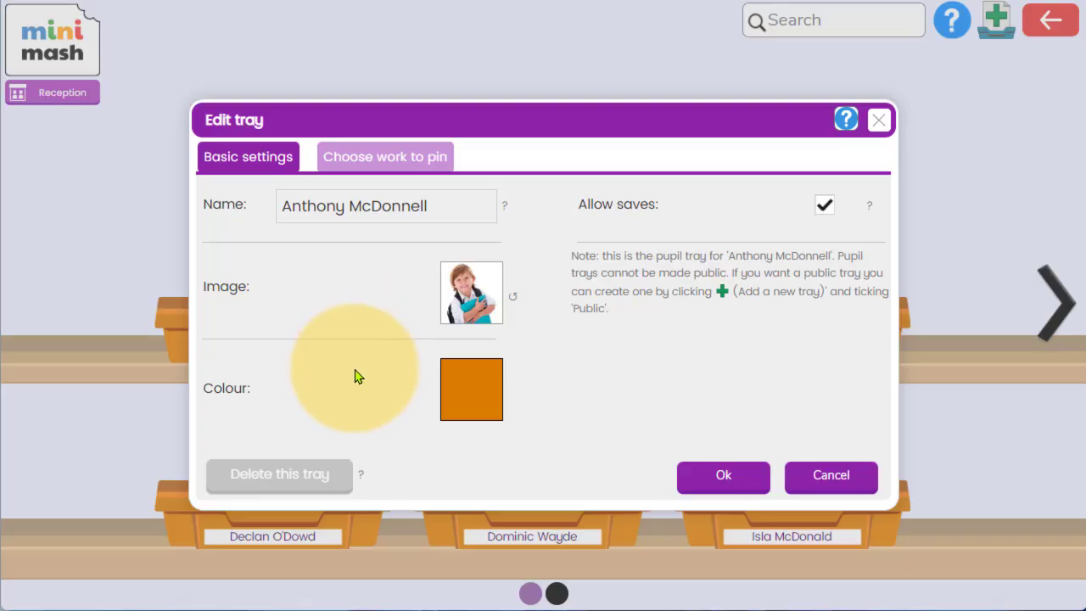
Change the tray colour to blue and confirm the tray edits.
left_click(461, 387)
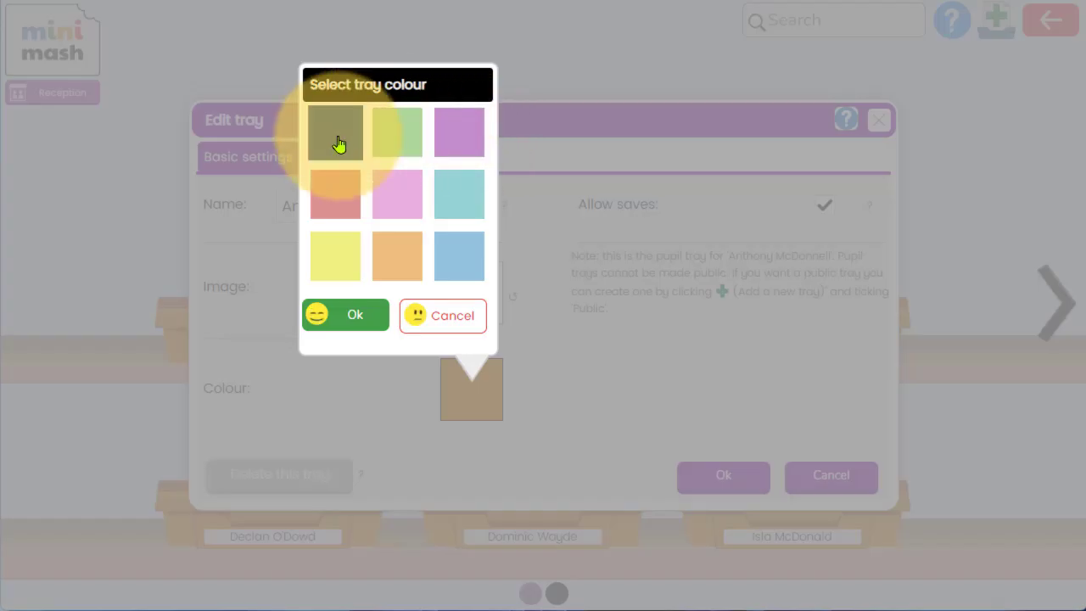
left_click(453, 263)
left_click(341, 322)
left_click(727, 480)
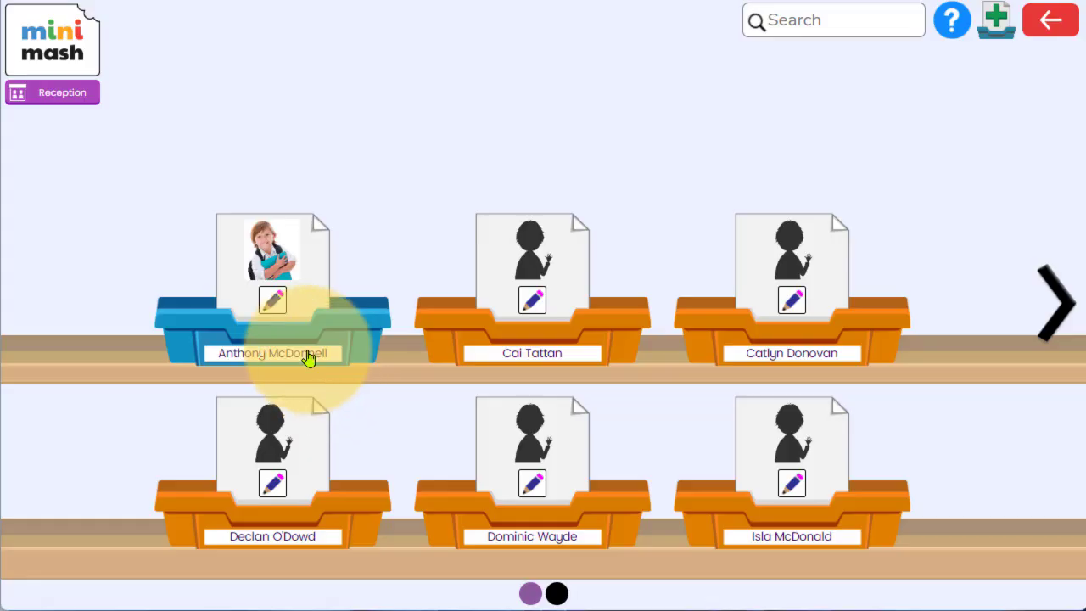
Leave Mini Mash for Purple Mash and open Manage Users in the admin settings to list the pupils.
left_click(82, 59)
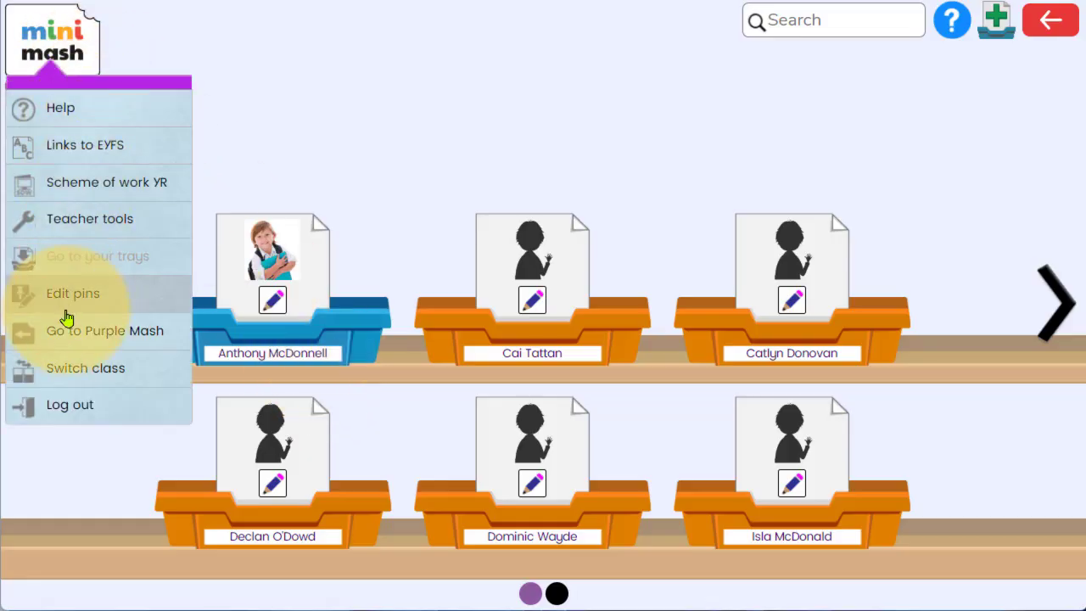
left_click(78, 339)
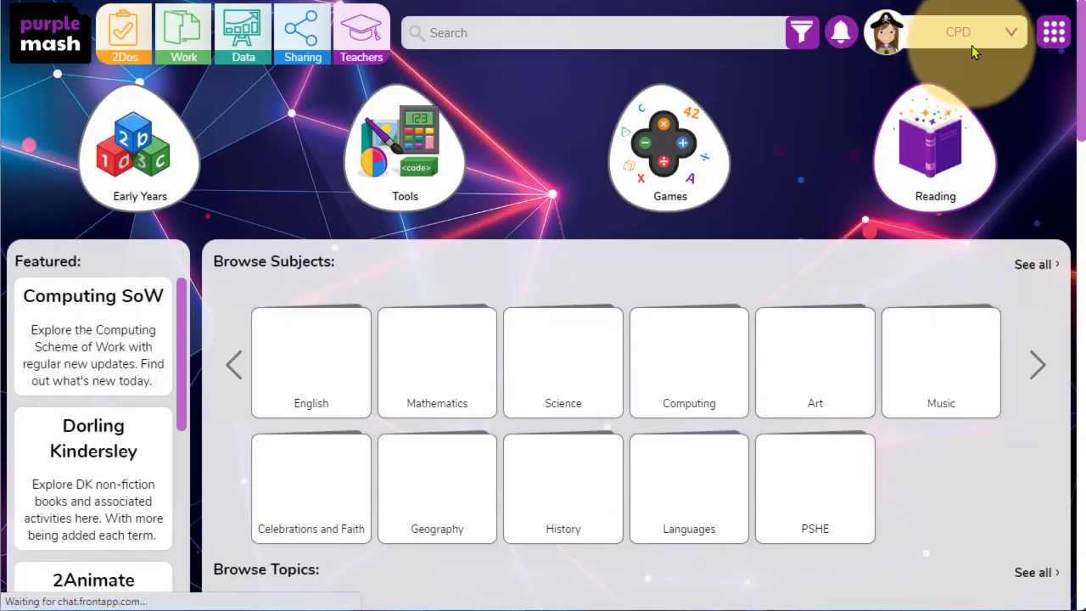
left_click(980, 32)
mouse_move(977, 156)
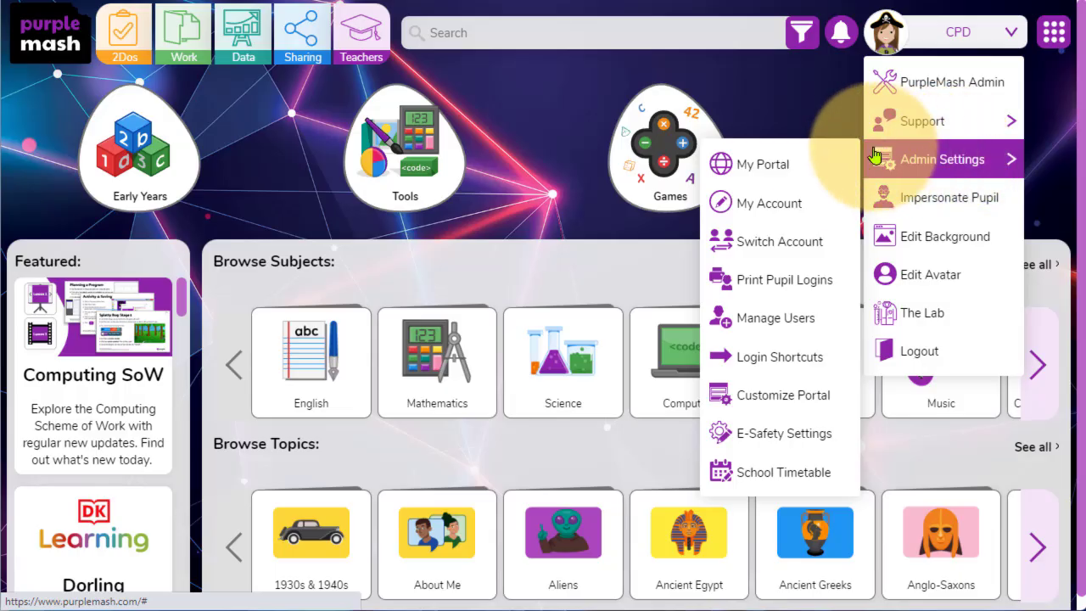
left_click(807, 319)
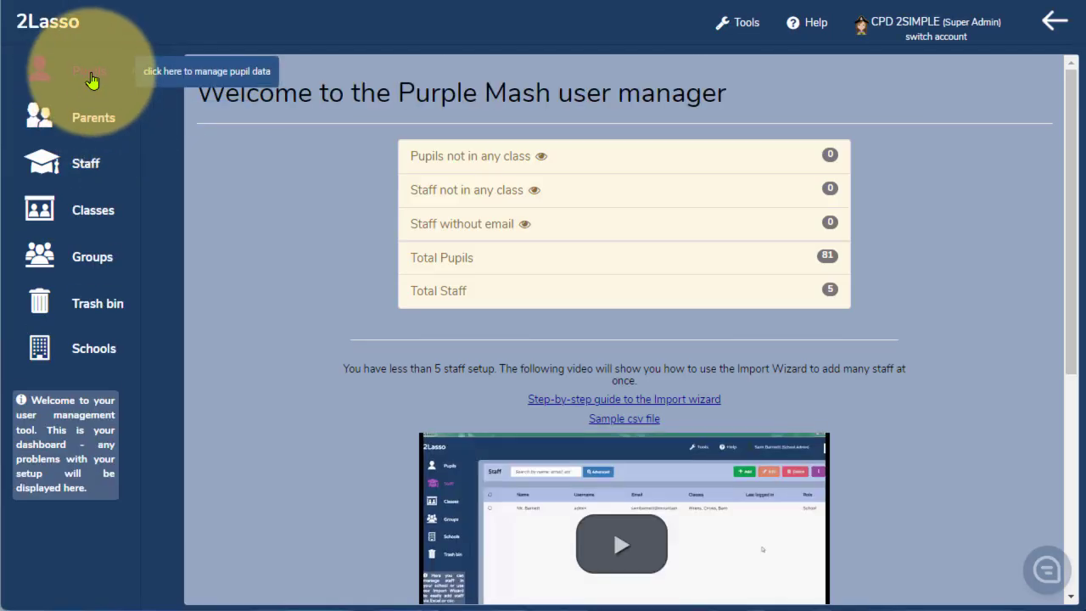
left_click(91, 80)
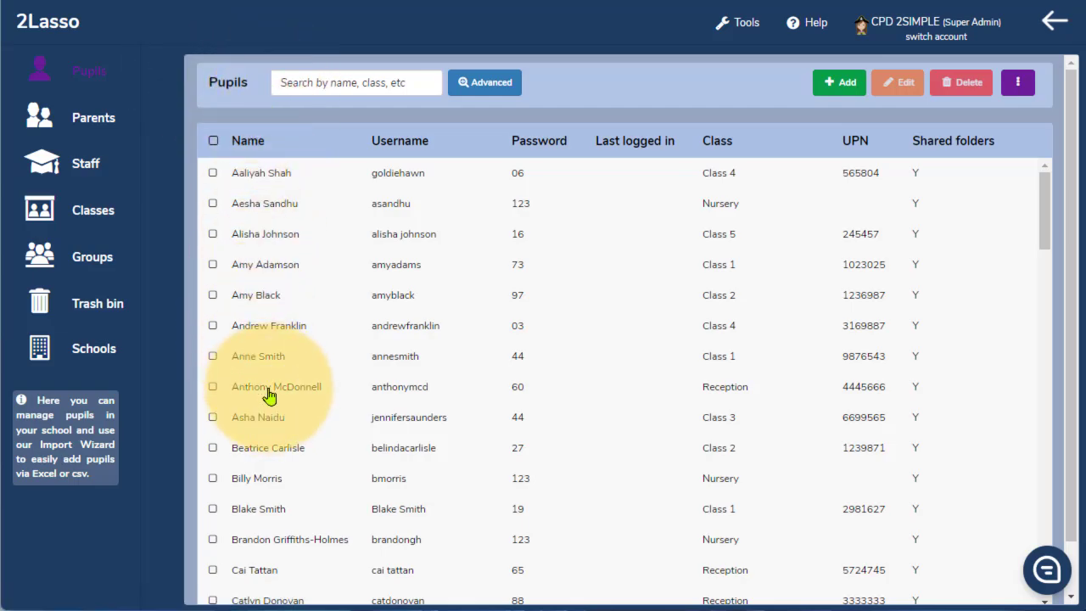
Shorten the first Reception pupil's display name to the first name only and save the pupil.
left_click(260, 399)
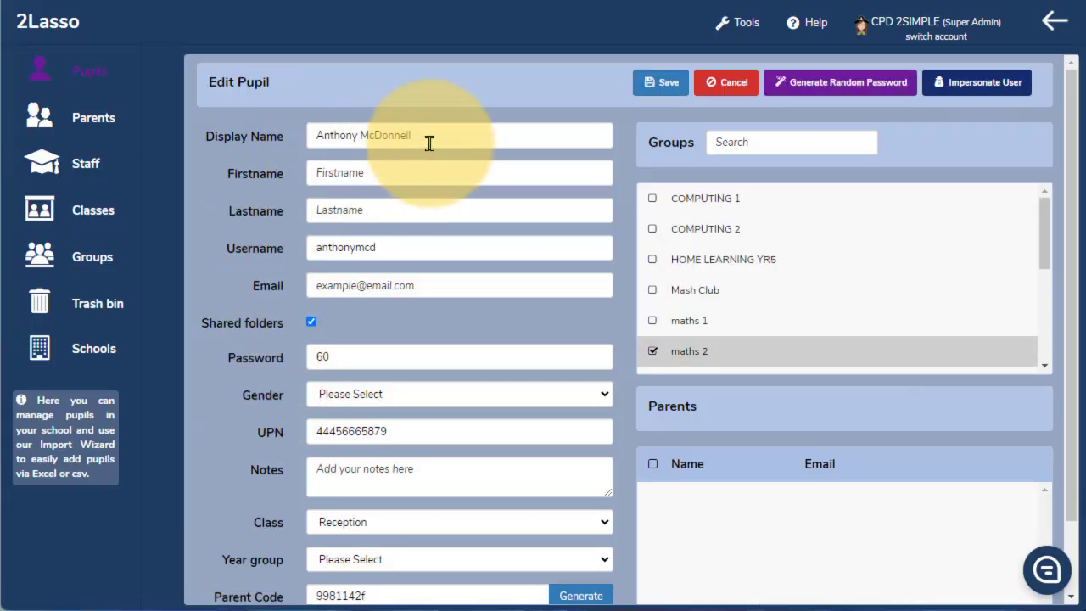
left_click_drag(416, 136, 360, 134)
key("BackSpace")
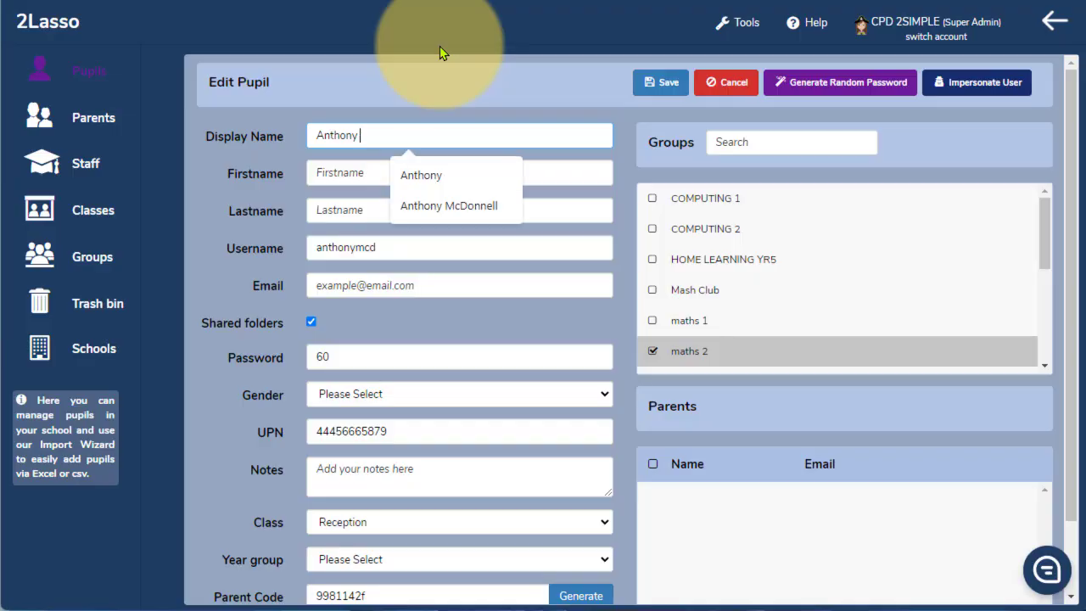
left_click(663, 84)
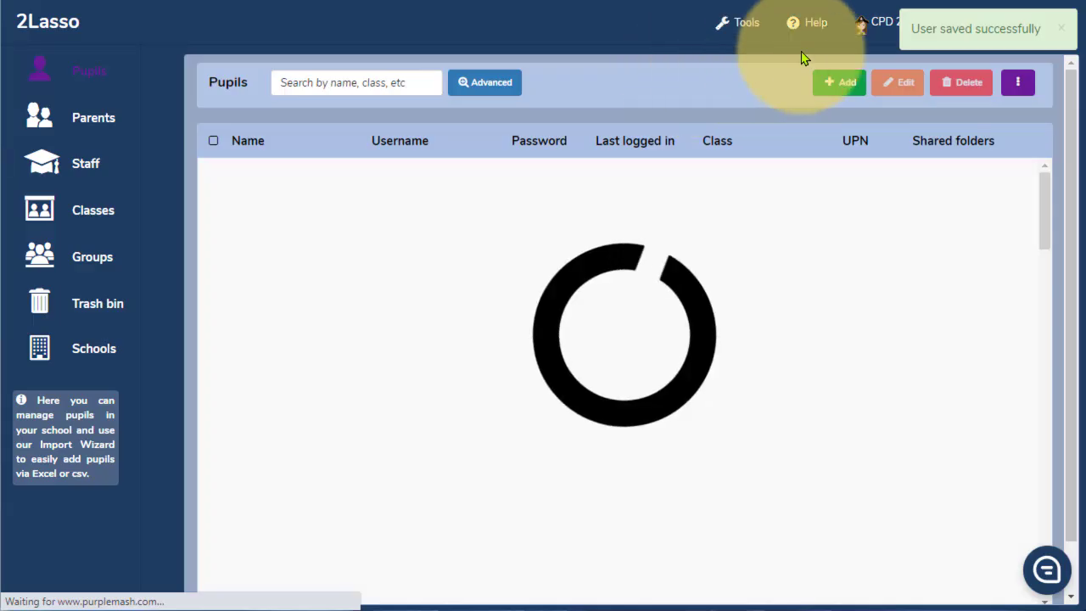
Go back to Purple Mash and reopen Mini Mash from Early Years.
left_click(1054, 23)
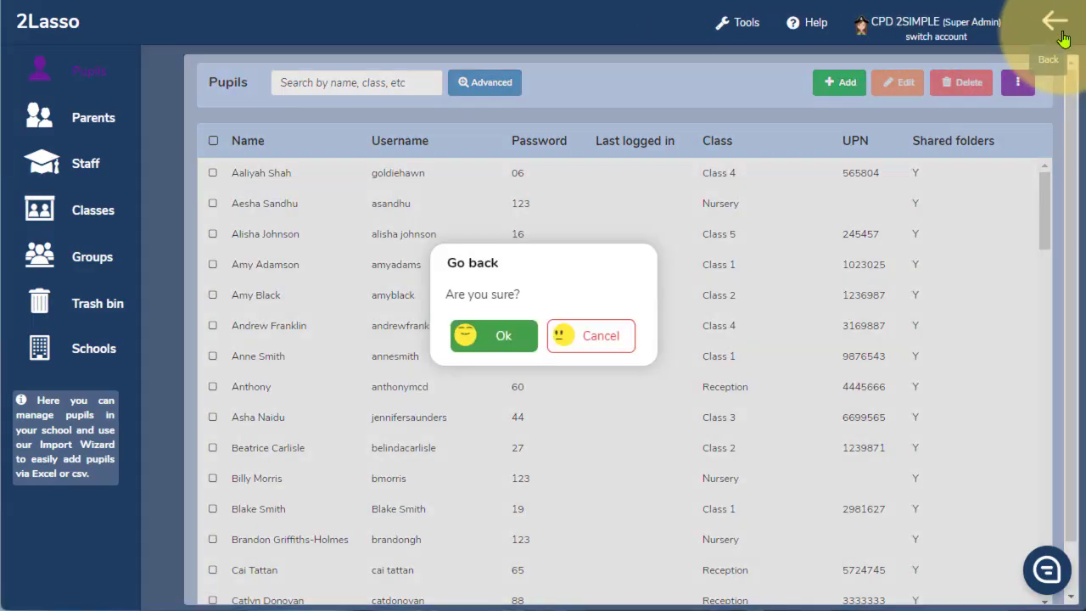
left_click(497, 333)
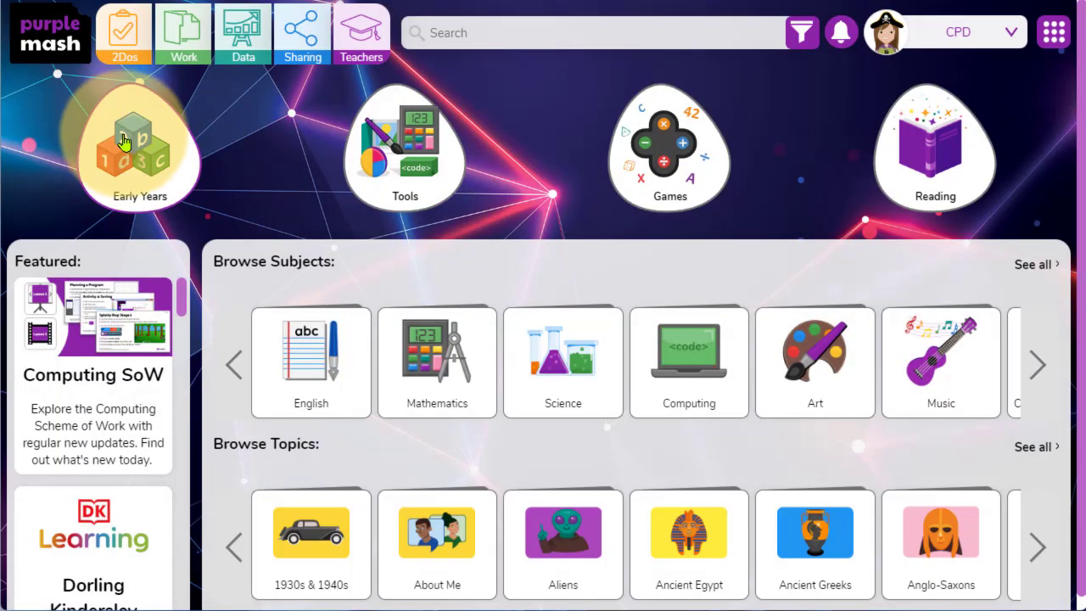
left_click(131, 137)
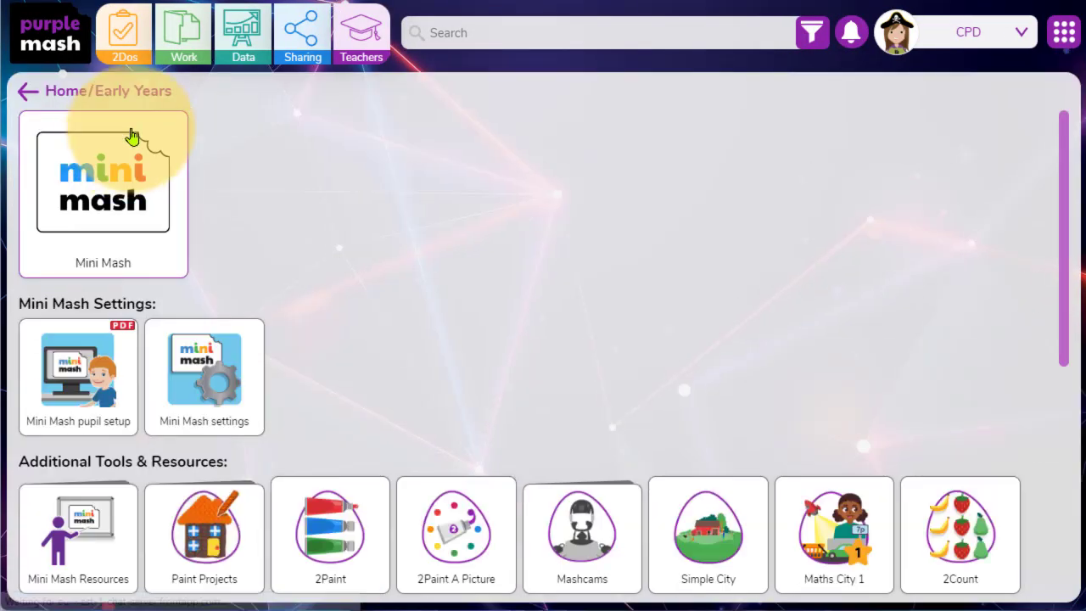
left_click(115, 179)
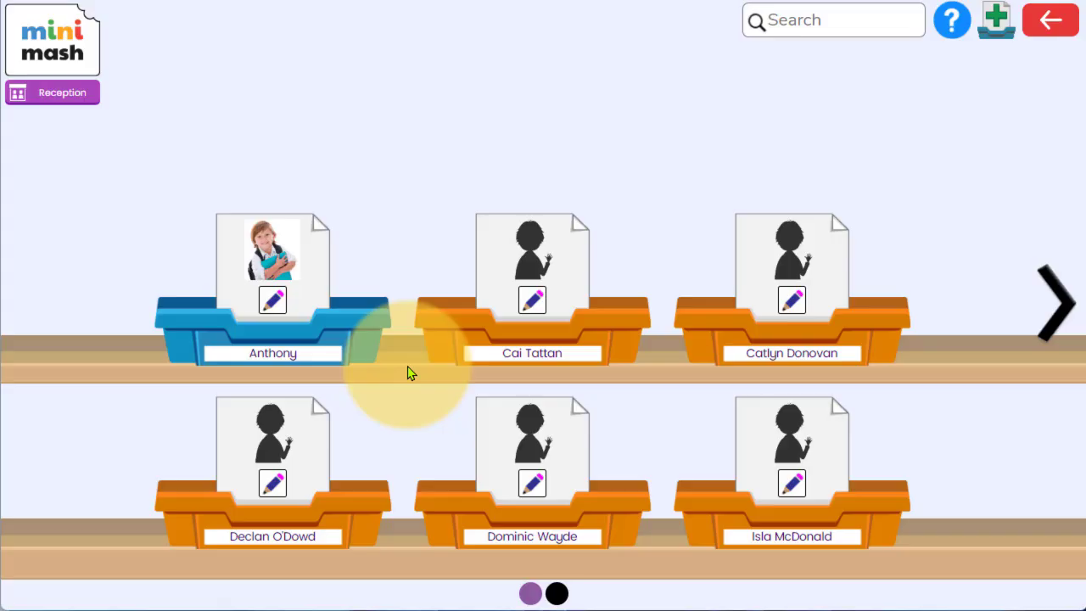
Move from the trays to the classroom, go out to the garden and open the castle painting activity.
left_click(1066, 34)
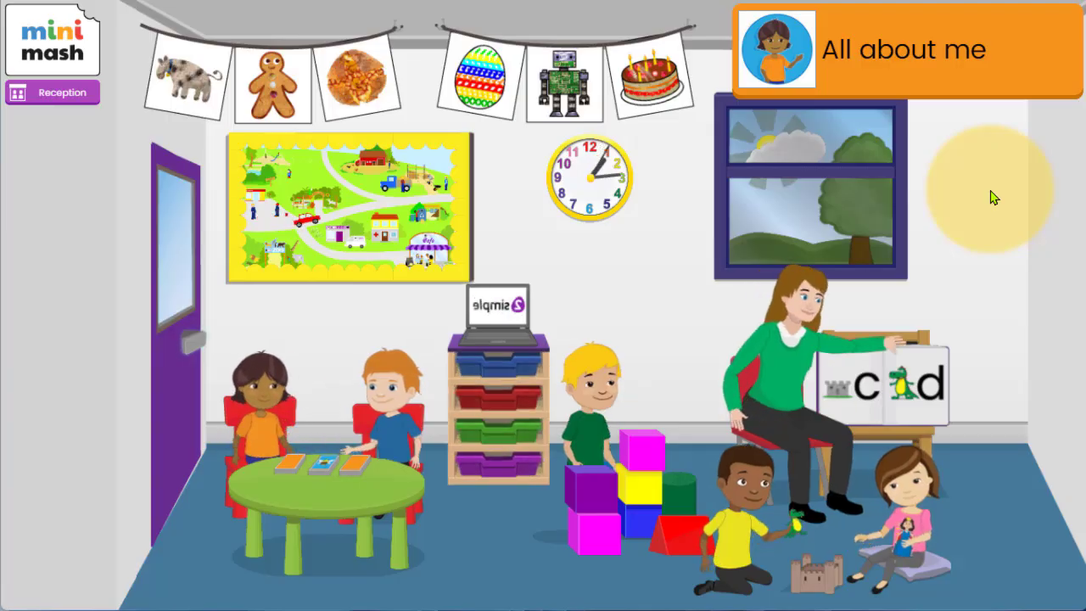
left_click(181, 338)
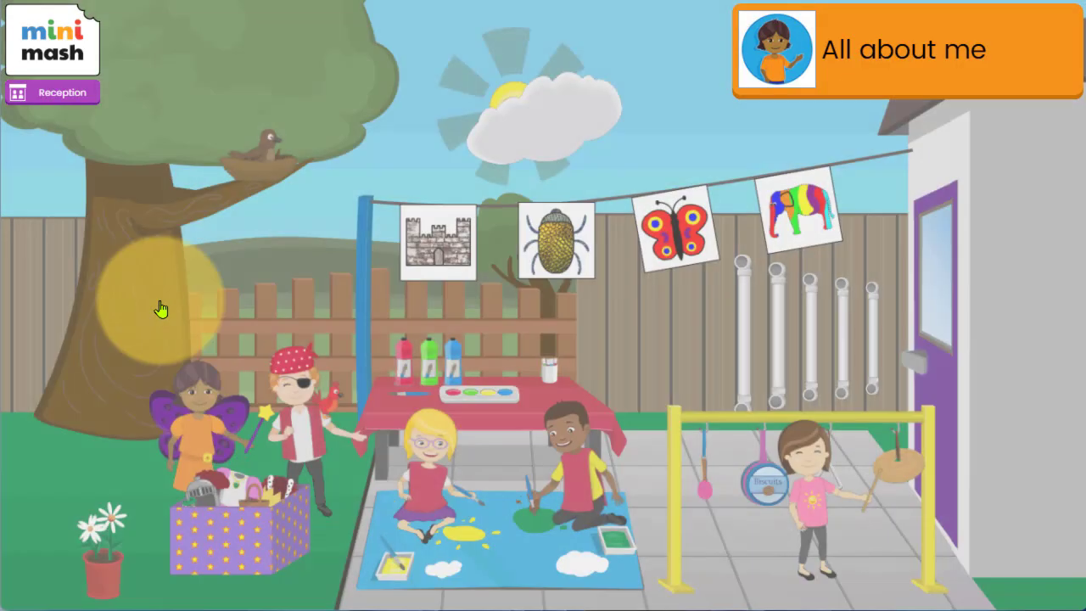
left_click(409, 242)
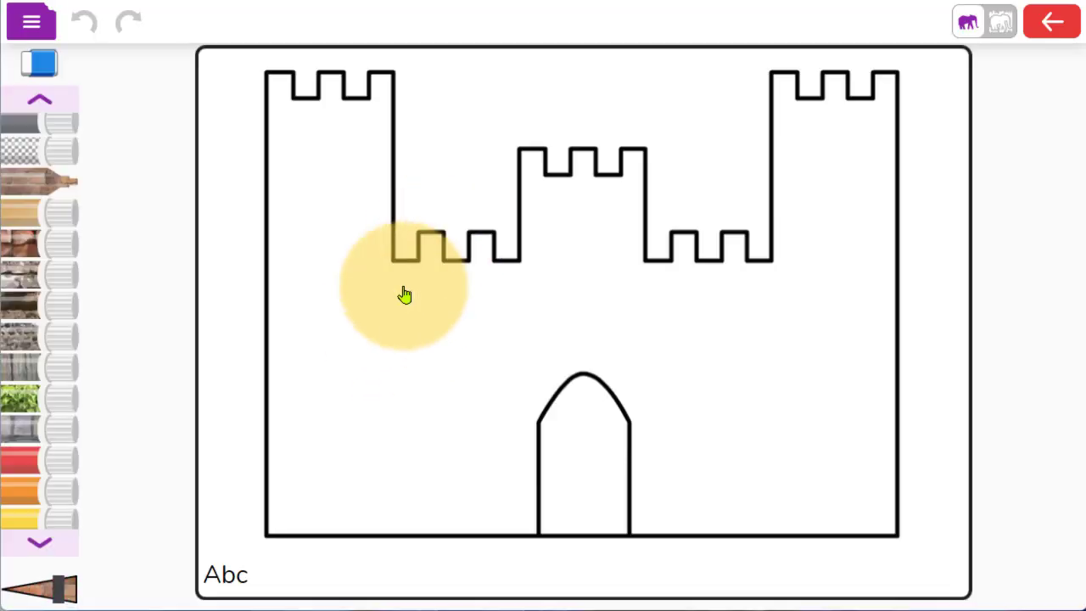
Paint a brick texture on the castle and save it to the first pupil's tray as castle 2023-02-01.
left_click_drag(405, 294, 318, 212)
left_click(1052, 21)
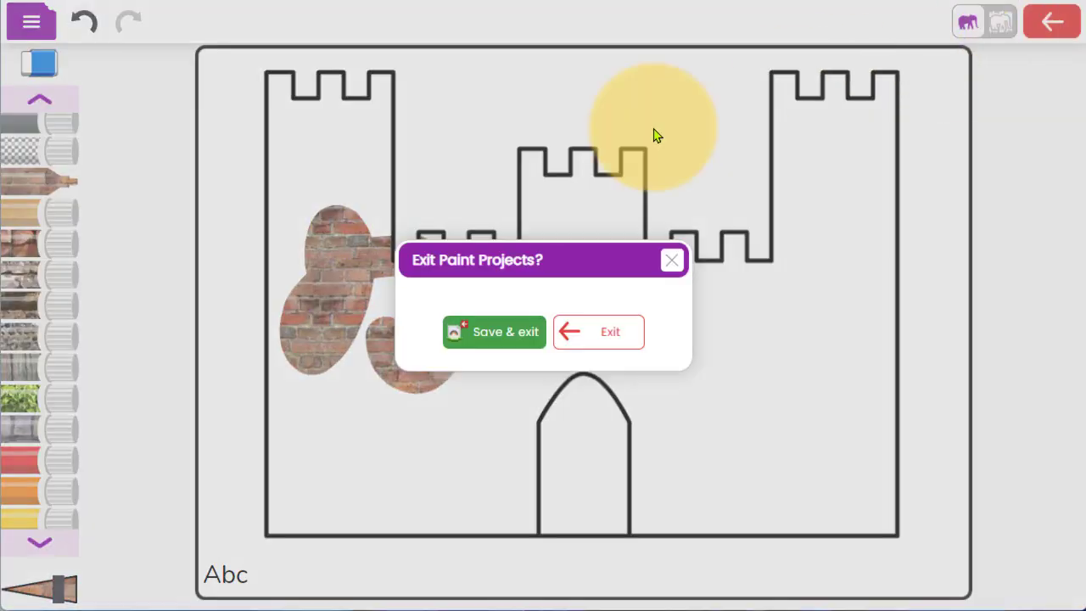
left_click(475, 337)
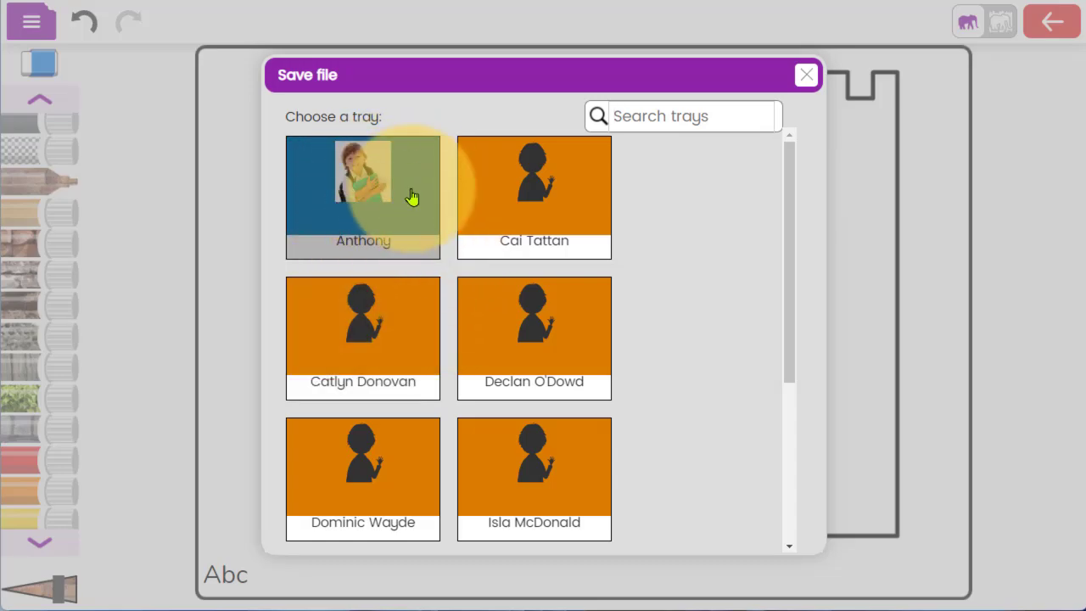
left_click(404, 247)
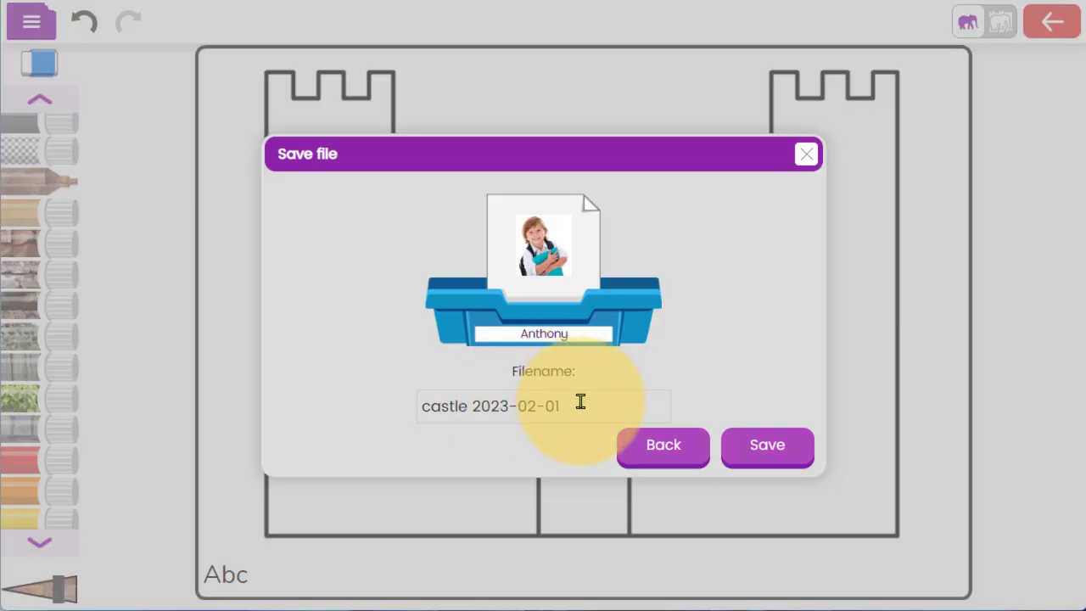
left_click_drag(502, 400, 415, 398)
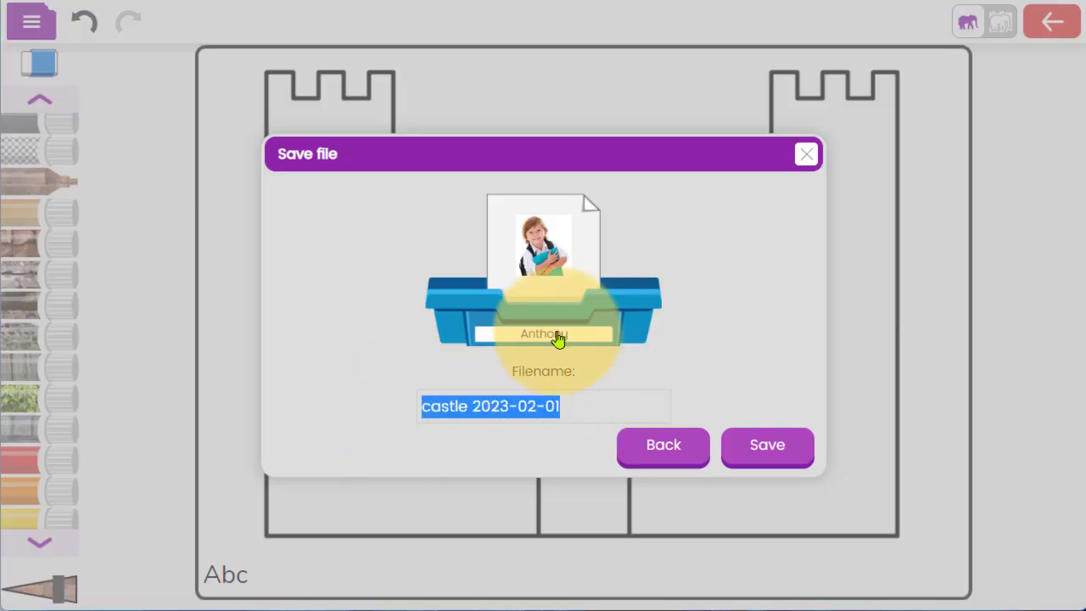
left_click(770, 447)
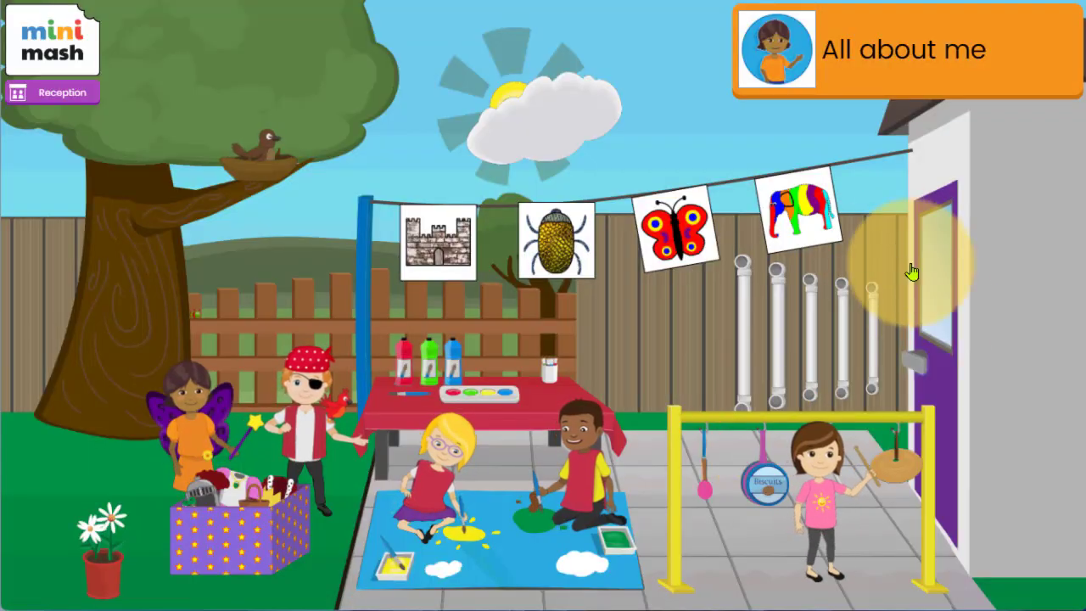
Return to the classroom, open the trays and view the castle saved in the first pupil's tray.
left_click(911, 272)
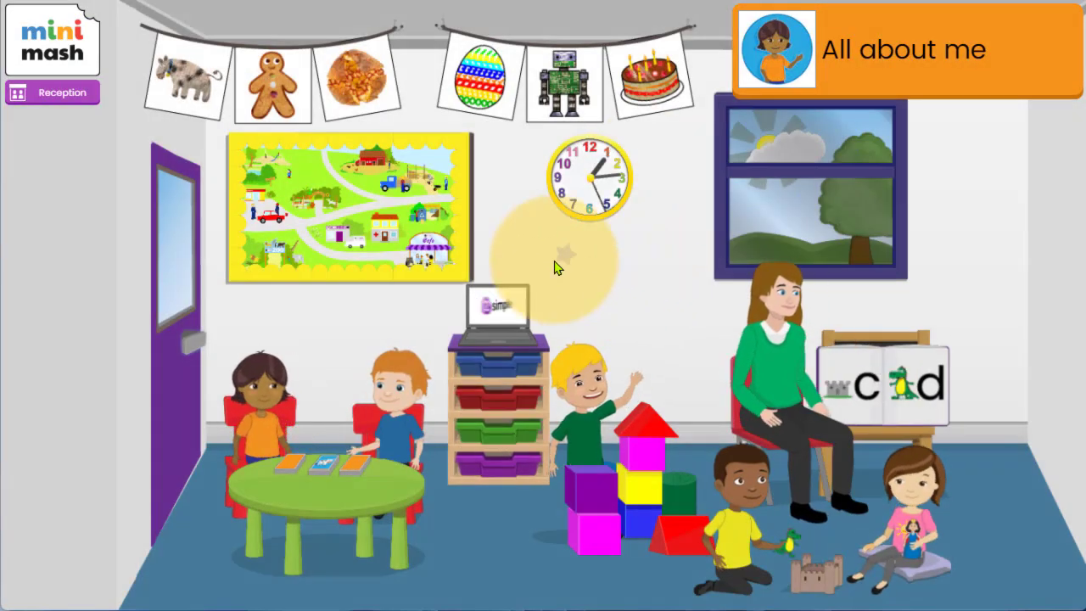
left_click(476, 365)
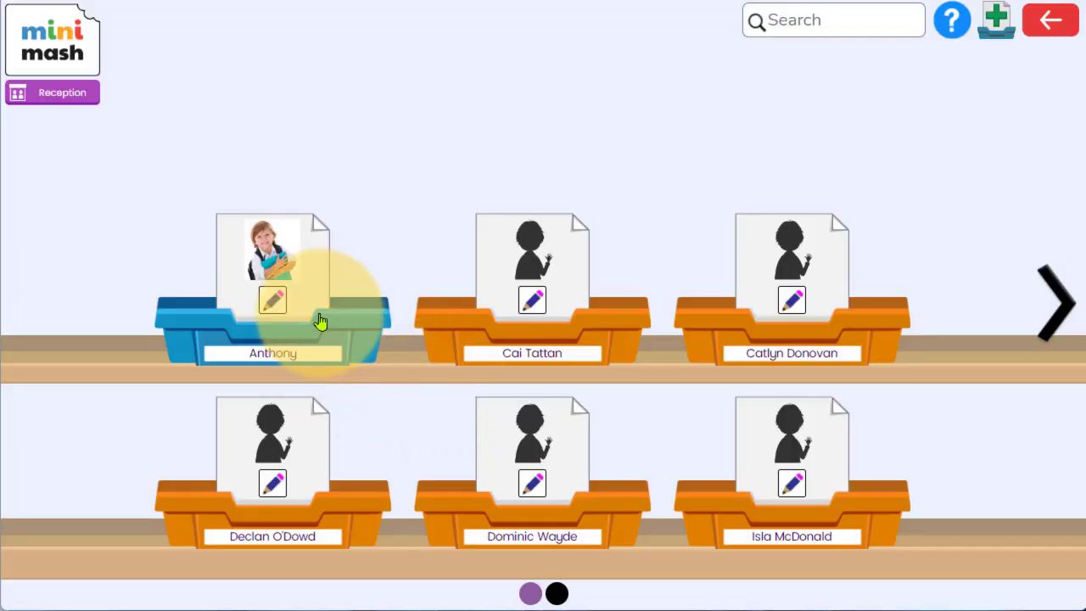
left_click(322, 321)
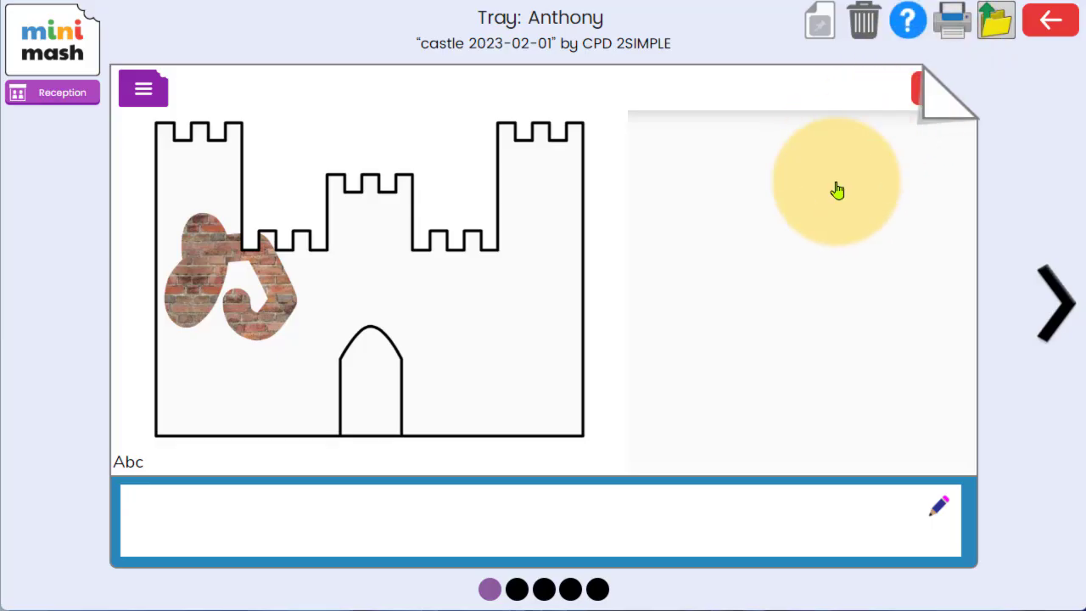
Go back to Purple Mash and open the class folders in the work area.
left_click(70, 34)
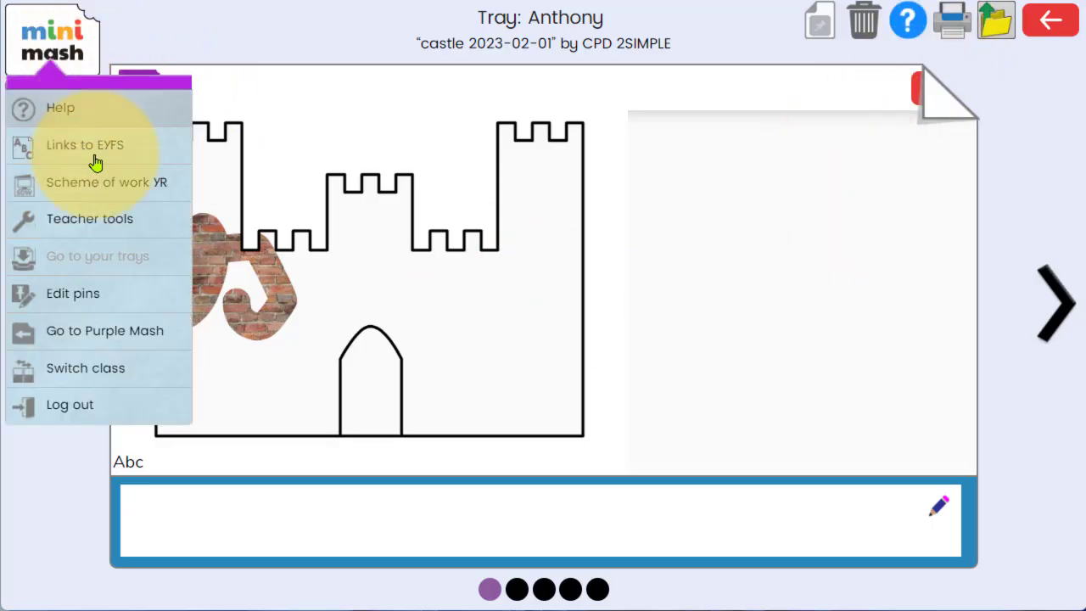
left_click(85, 336)
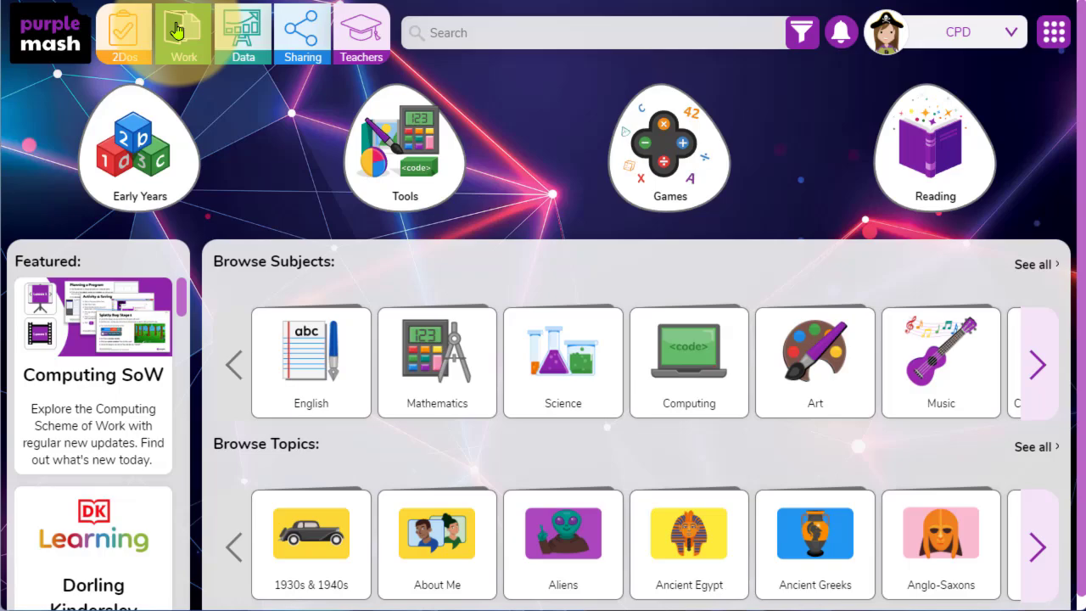
left_click(177, 30)
left_click(37, 219)
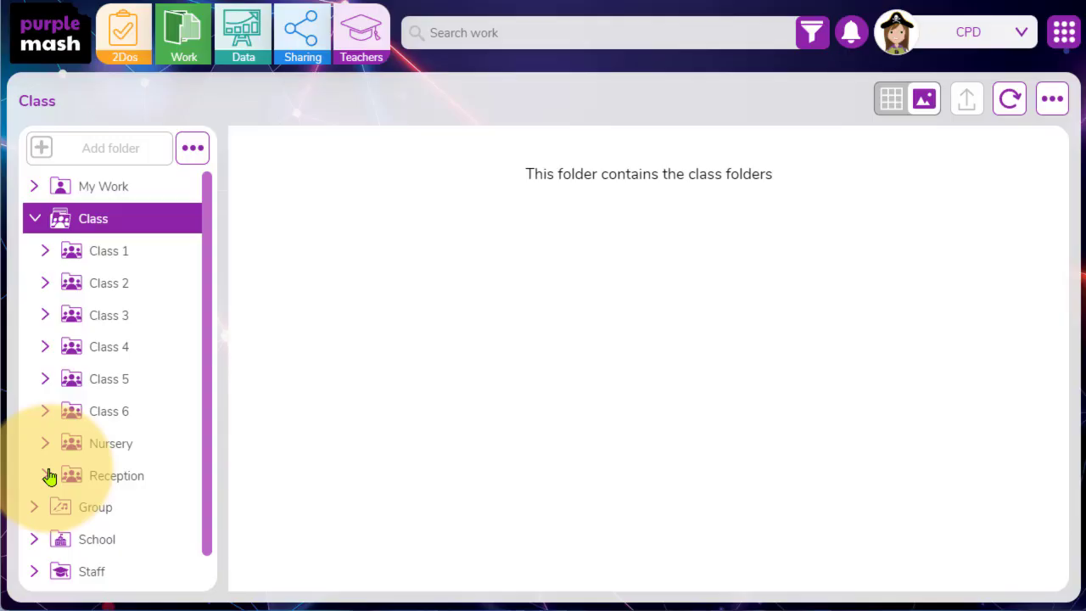
Browse to the first Reception pupil's work folder and select the castle 2023-02-01 file.
left_click(48, 477)
scroll(48, 475, "down", 2)
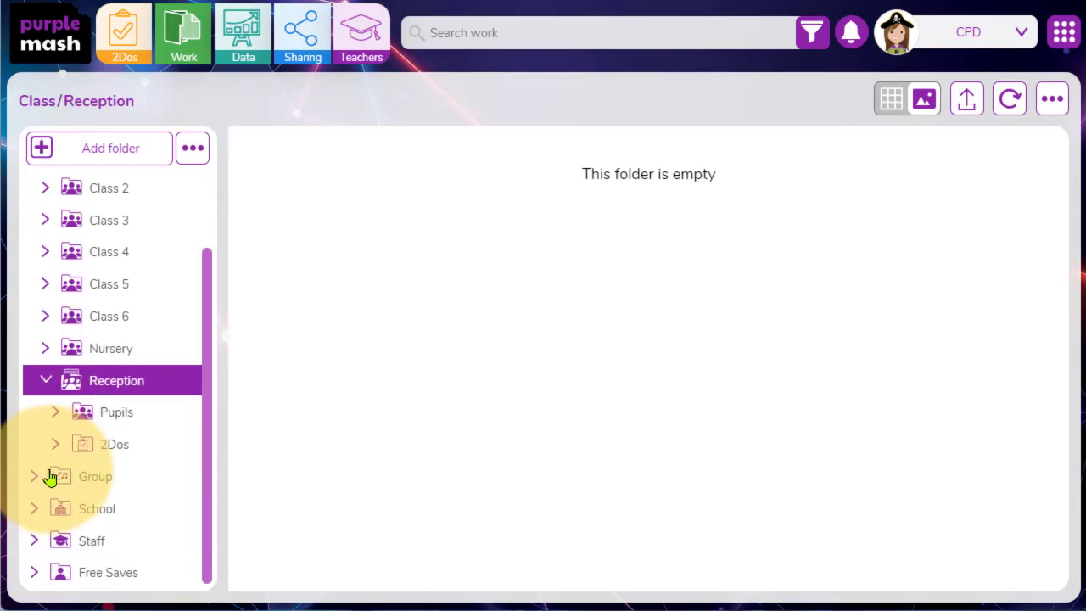
left_click(58, 413)
scroll(59, 413, "down", 2)
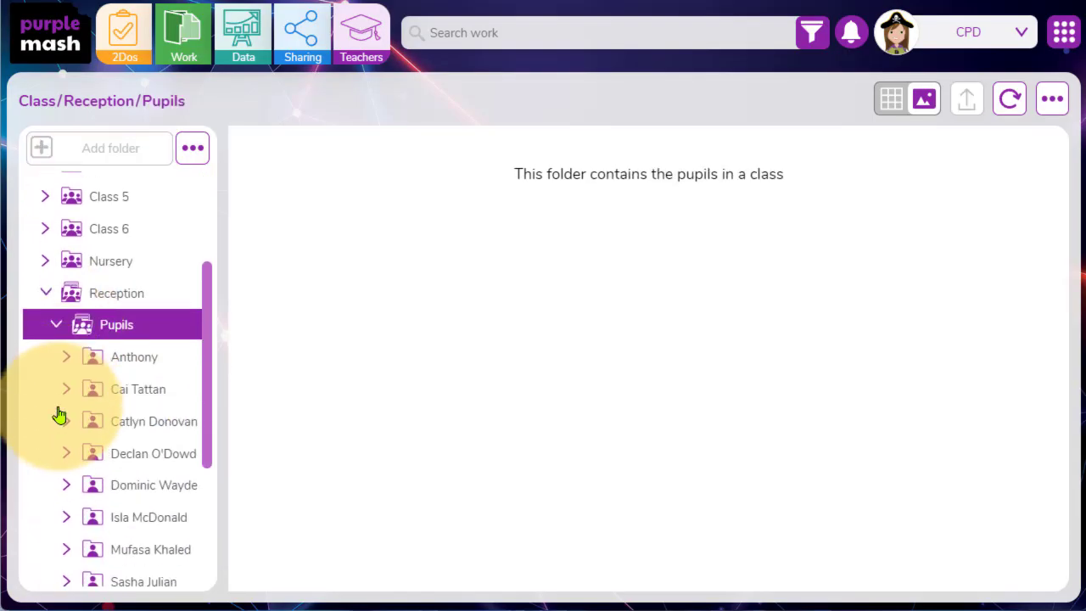
left_click(132, 363)
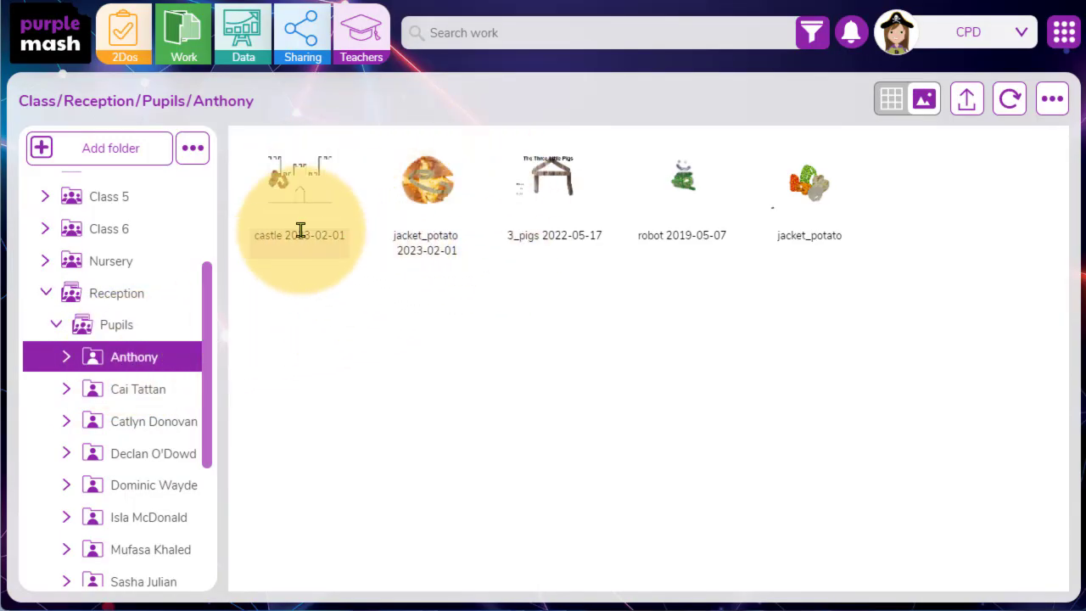
left_click(301, 190)
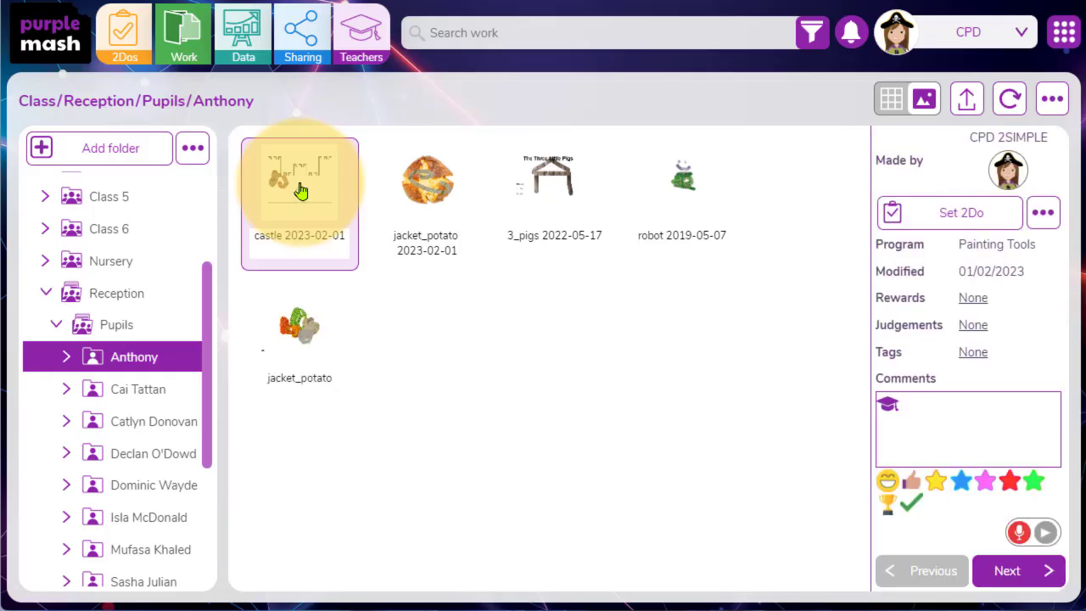
Return to the Purple Mash home page and open Early Years.
left_click(58, 43)
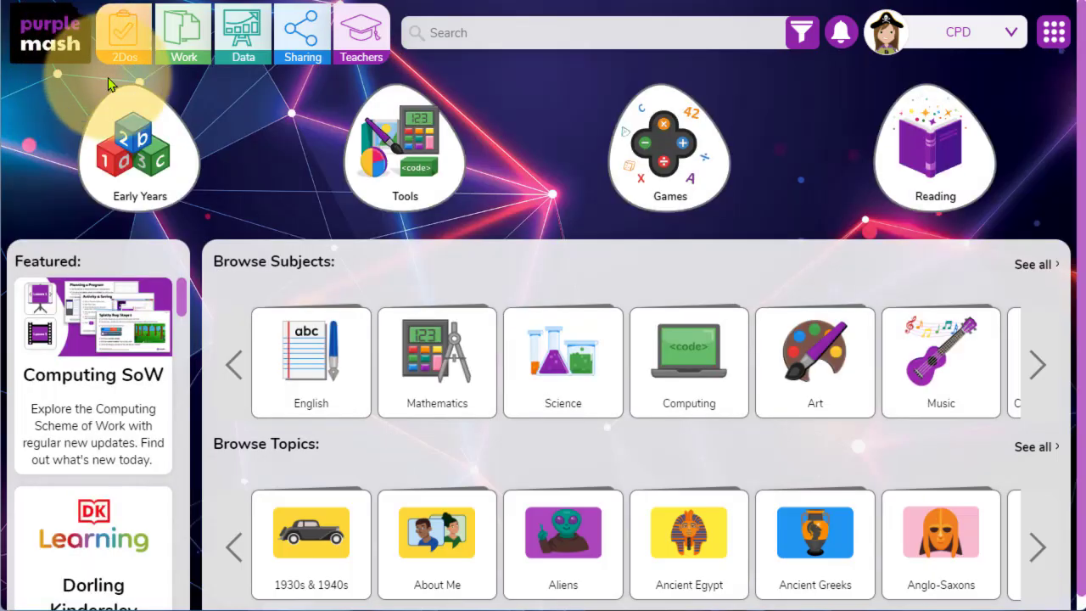
left_click(132, 159)
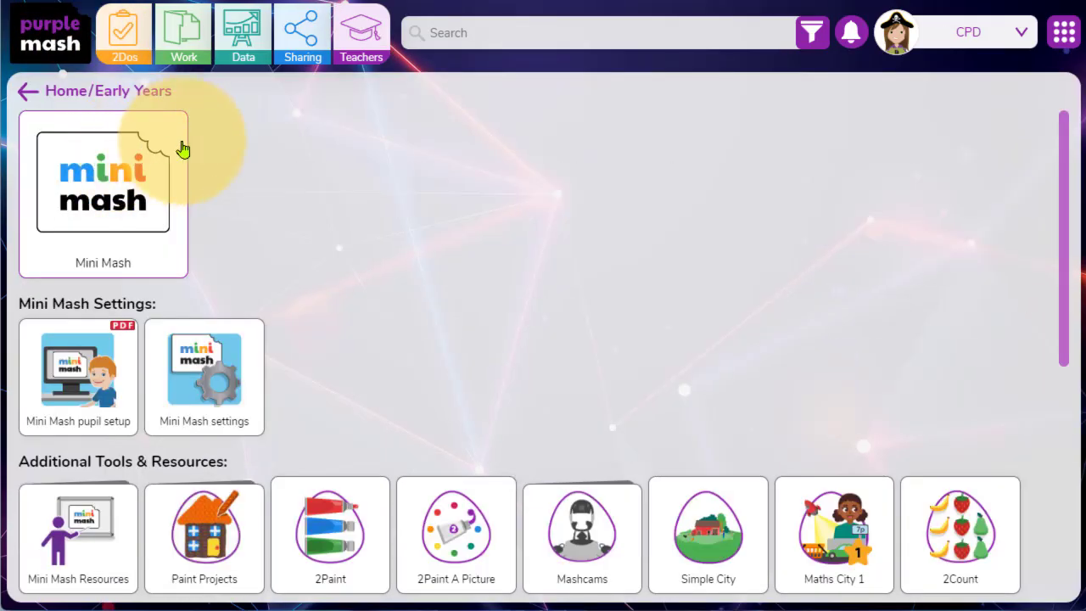